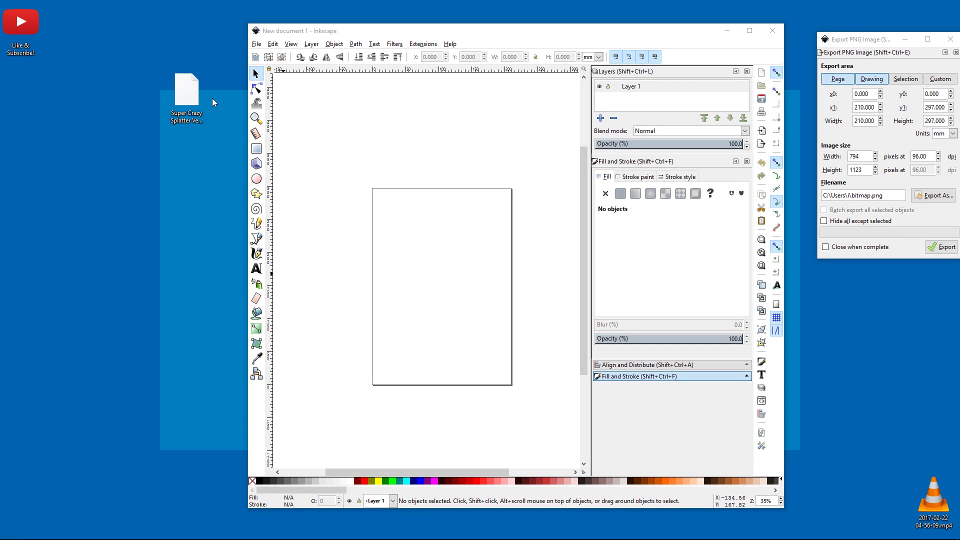
# - Drag Super Crazy Splatter Vectors 2.eps into Inkscape twice, dismiss the load error, and quit Inkscape
pyautogui.click(196, 94)
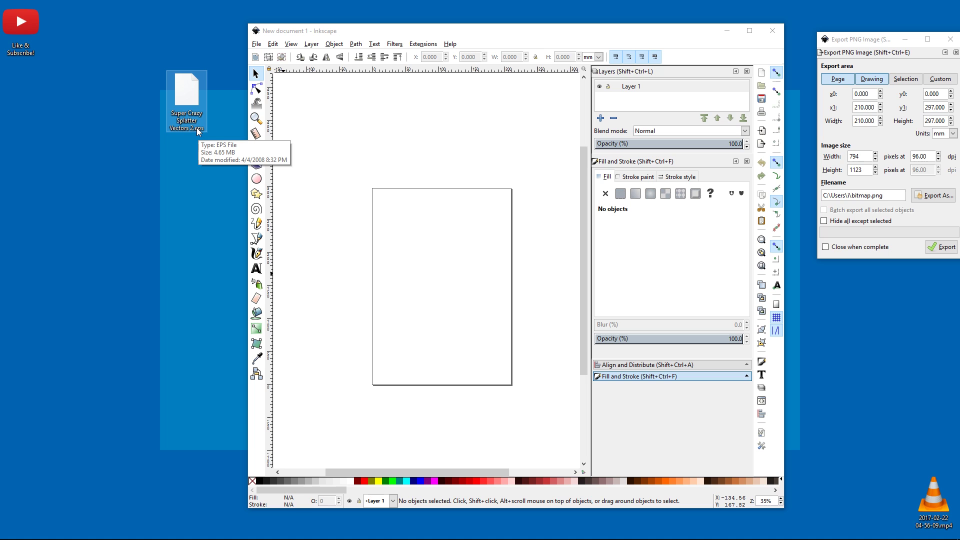
pyautogui.moveTo(198, 128); pyautogui.dragTo(449, 244)
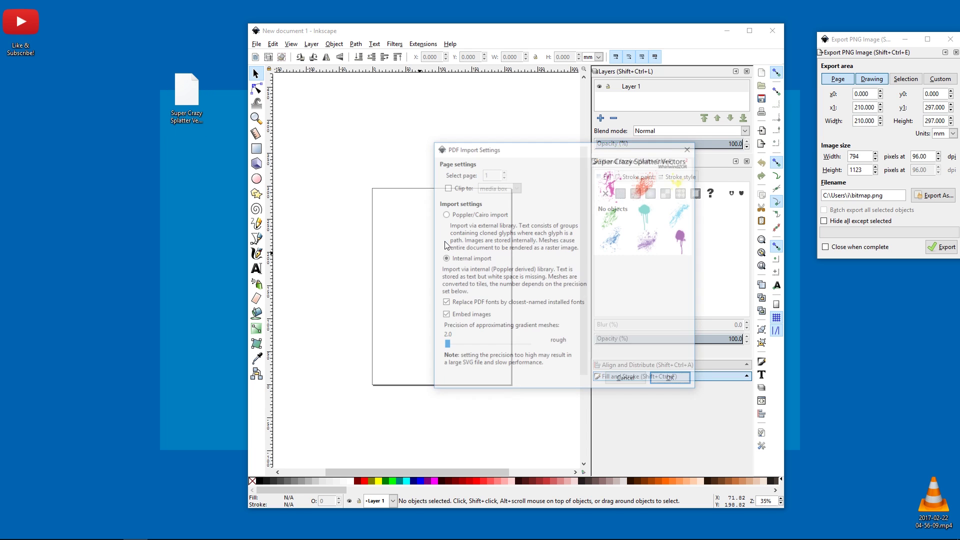
pyautogui.click(686, 382)
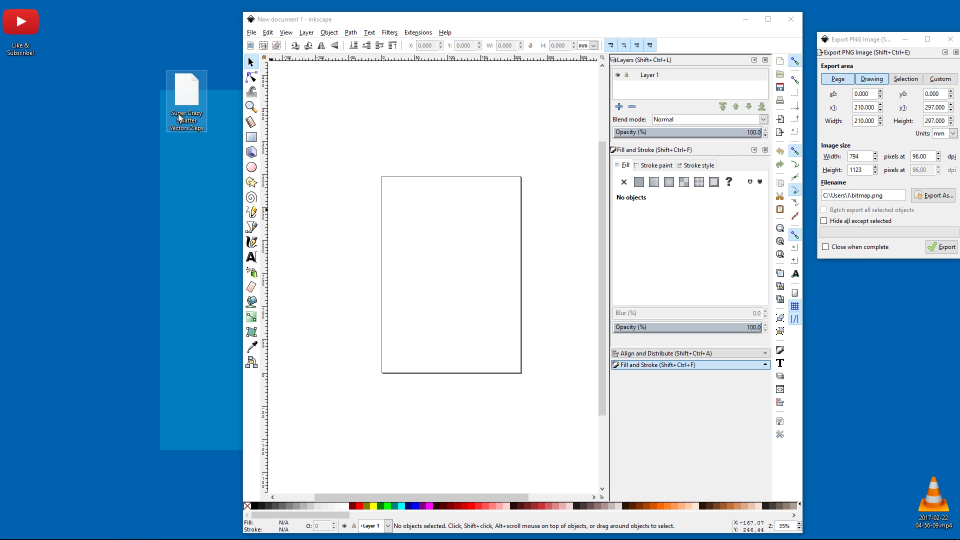
pyautogui.moveTo(181, 102); pyautogui.dragTo(416, 227)
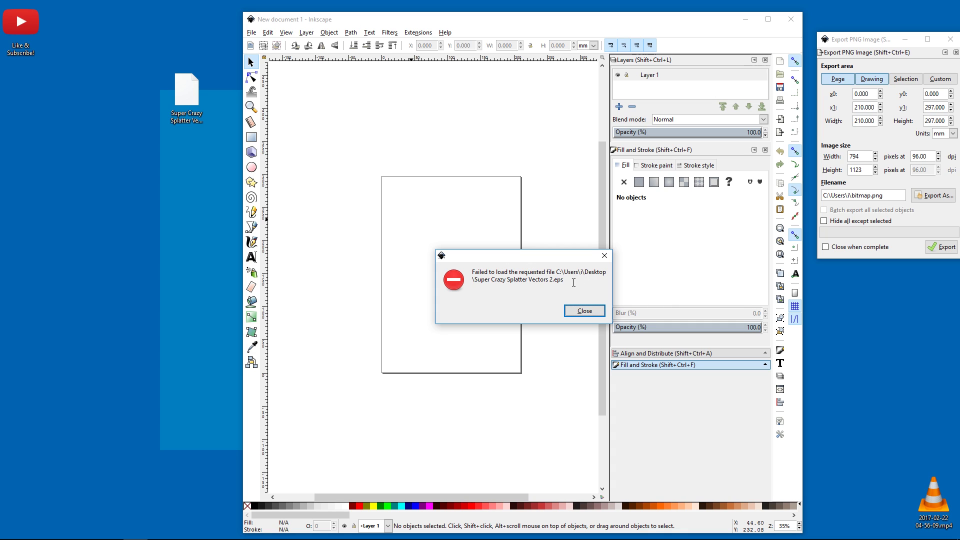
pyautogui.click(583, 312)
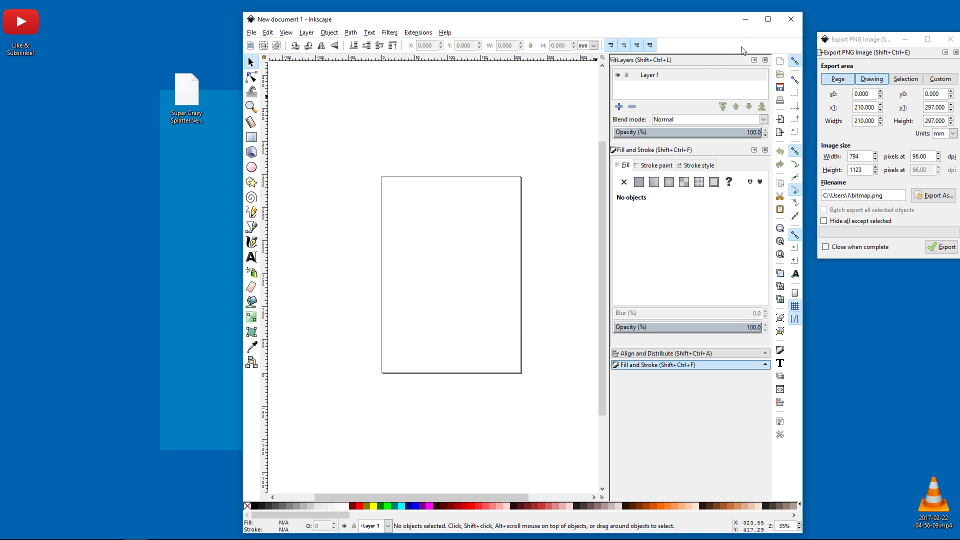
pyautogui.click(790, 19)
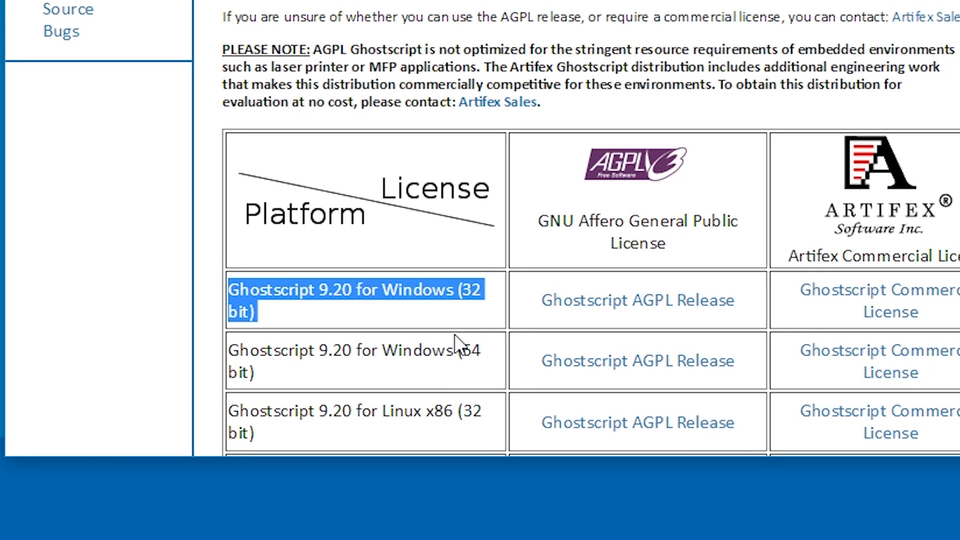
# - Download the Ghostscript 9.20 for Windows (64 bit) installer, gs920w64.exe, to the desktop
pyautogui.tripleClick(450, 350)
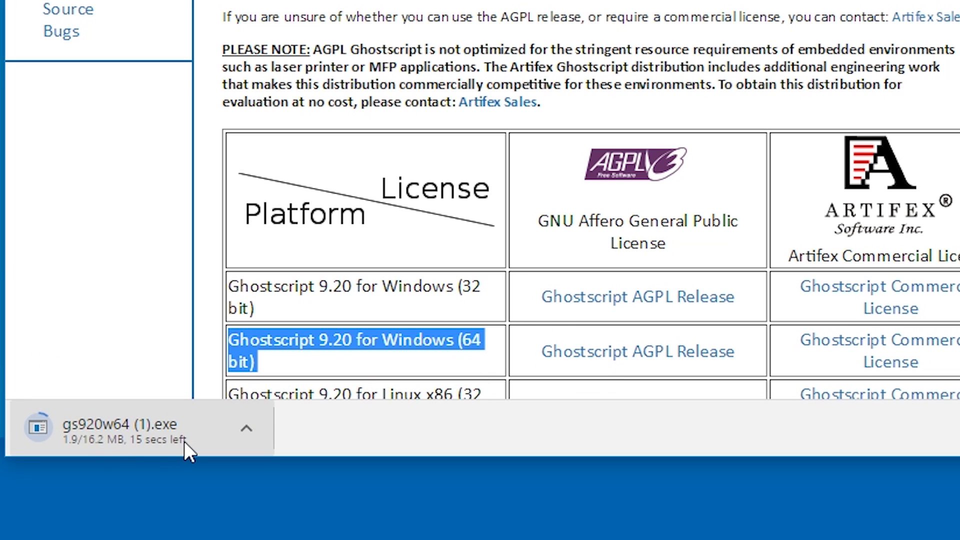
pyautogui.moveTo(215, 220); pyautogui.dragTo(162, 149)
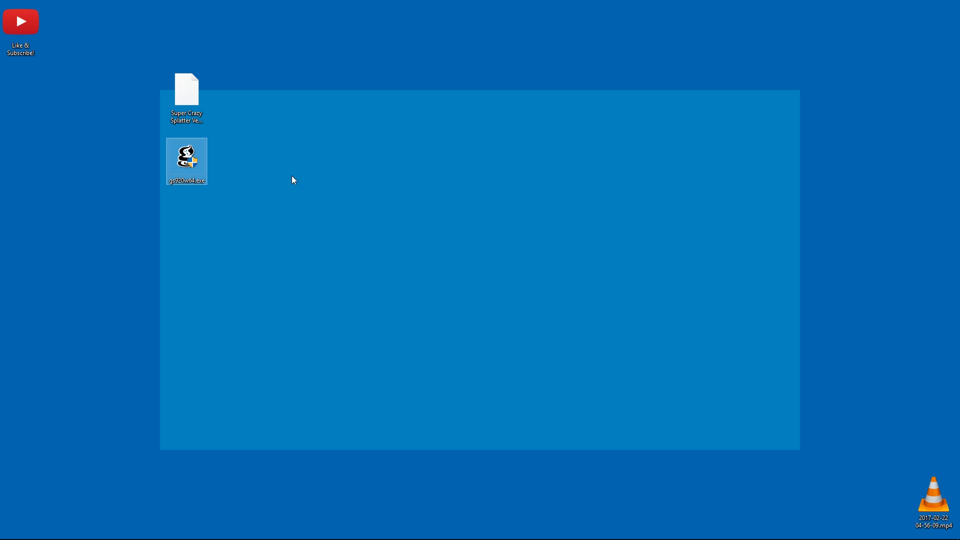
# - Launch gs920w64.exe, approve it, then cancel the Ghostscript setup
pyautogui.doubleClick(192, 168)
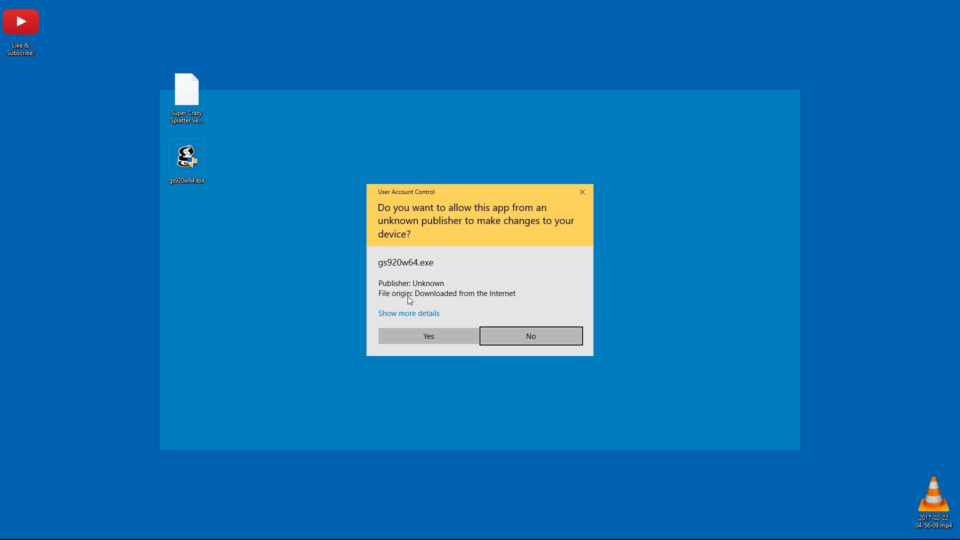
pyautogui.click(444, 334)
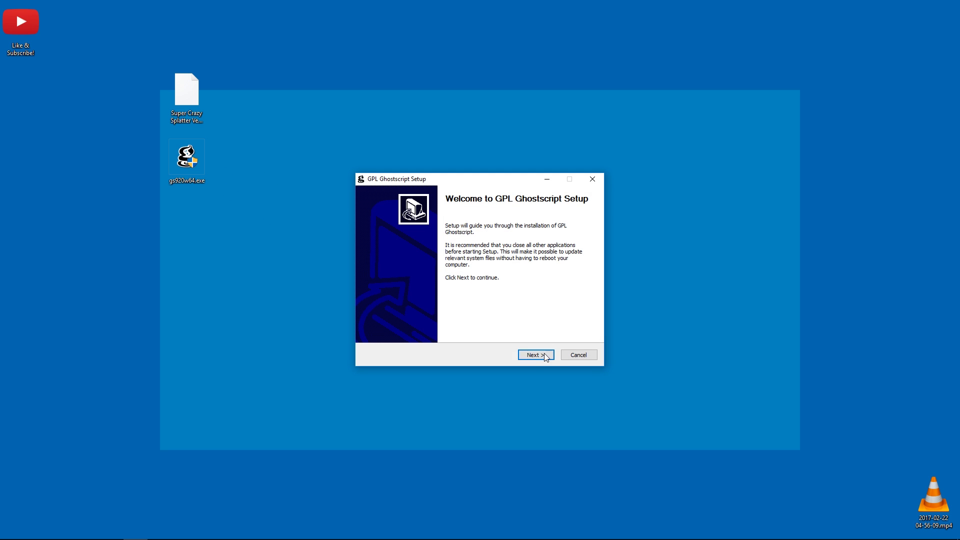
pyautogui.click(549, 355)
pyautogui.click(579, 356)
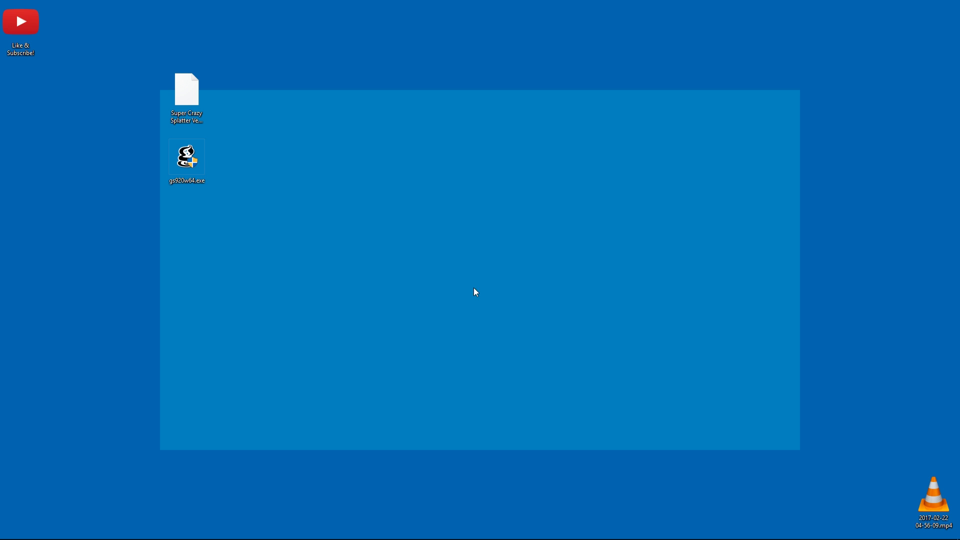
# - Extract gs920w64.exe with 7-Zip into a gs920w64 folder, replacing all existing files
pyautogui.rightClick(189, 157)
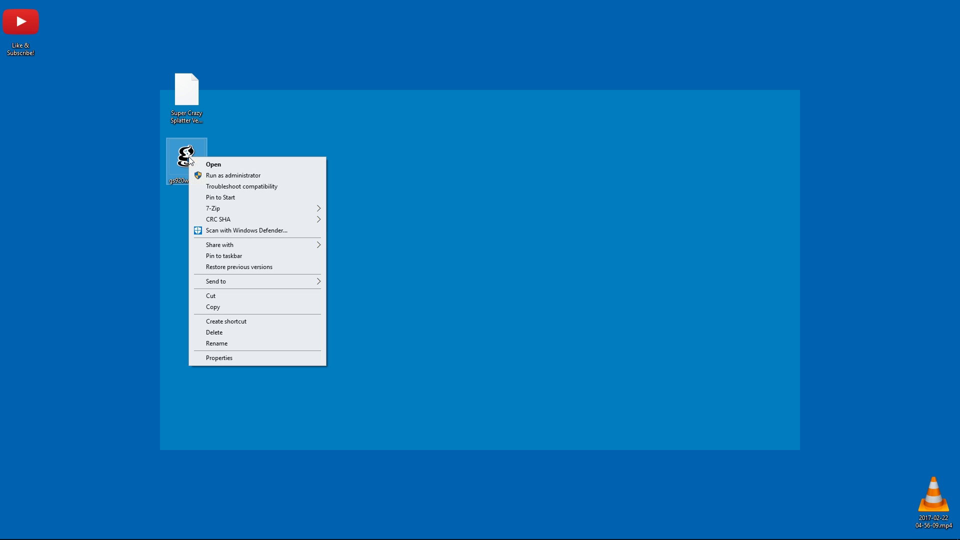
pyautogui.moveTo(247, 212)
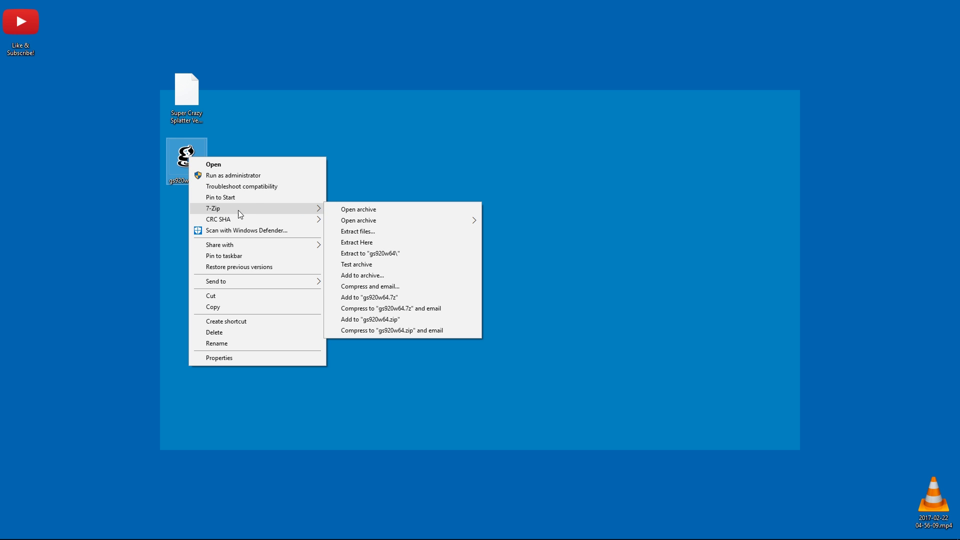
pyautogui.click(373, 255)
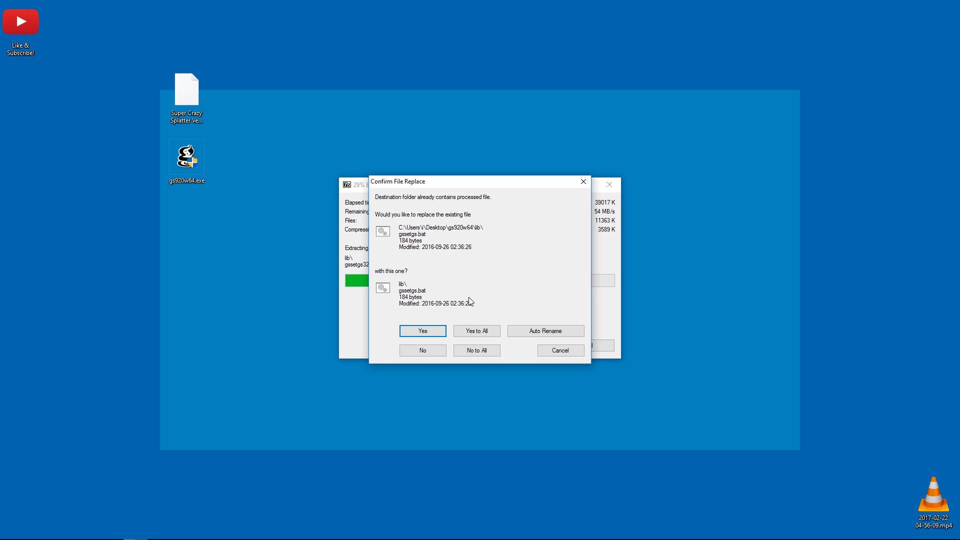
pyautogui.click(463, 332)
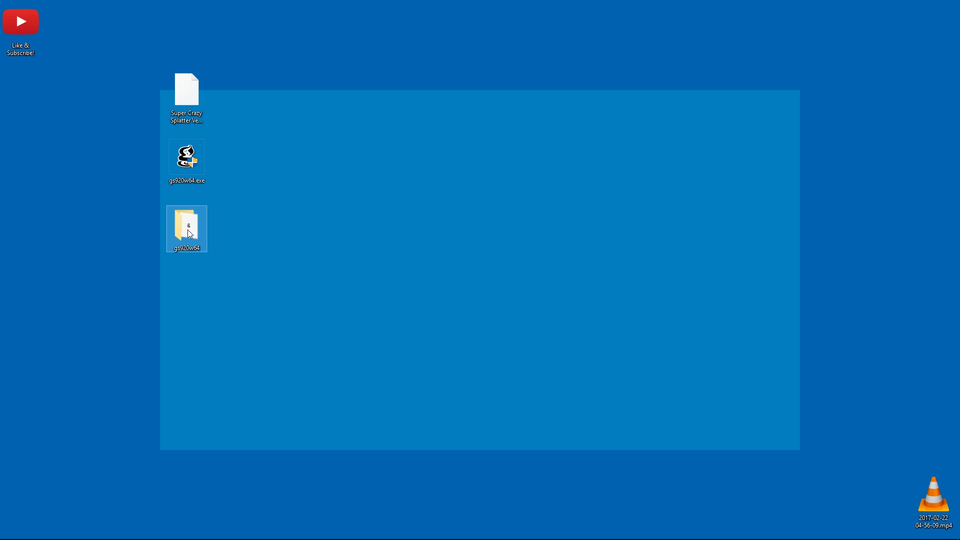
# - Inside the extracted gs920w64 folder, rename the bin folder to gs
pyautogui.doubleClick(188, 229)
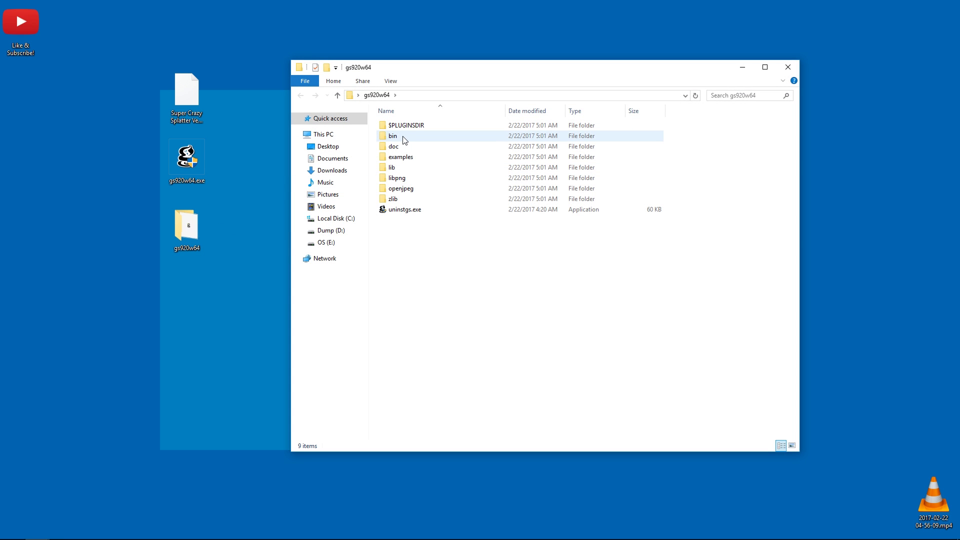
pyautogui.rightClick(394, 136)
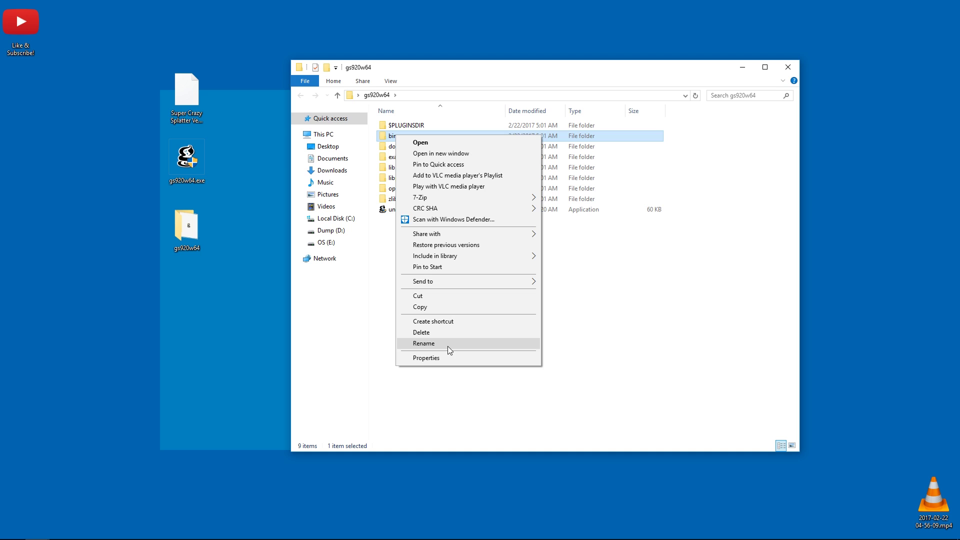
pyautogui.click(448, 344)
pyautogui.write('gs')
pyautogui.press('Return')
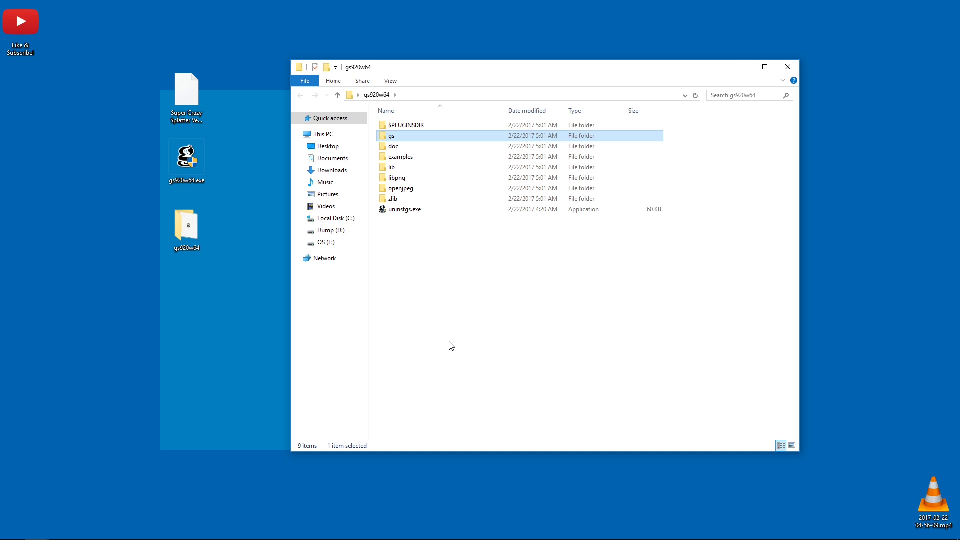
# - Move all files from the lib folder into the gs folder
pyautogui.doubleClick(404, 168)
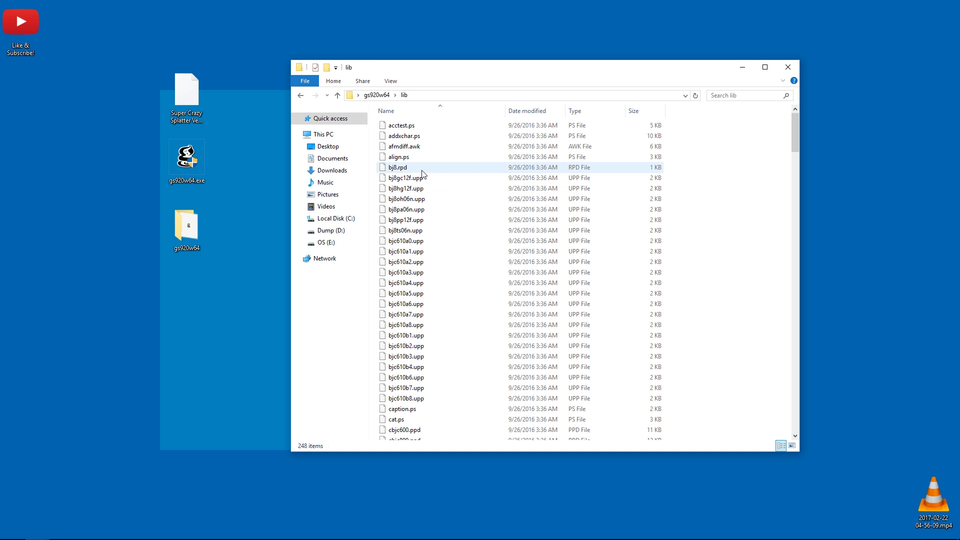
pyautogui.hotkey('ctrl', 'a')
pyautogui.rightClick(396, 178)
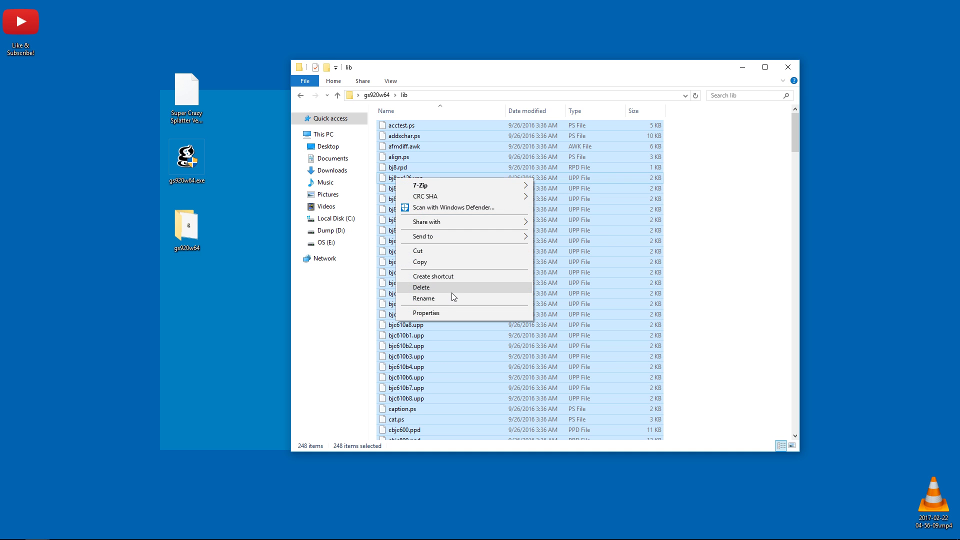
pyautogui.click(454, 249)
pyautogui.press('BackSpace')
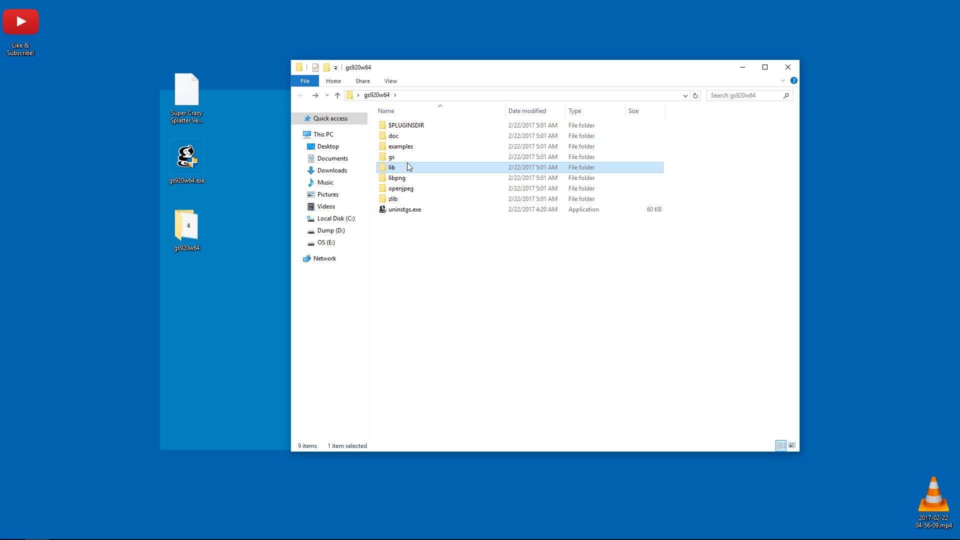
pyautogui.click(408, 158)
pyautogui.doubleClick(409, 163)
pyautogui.rightClick(441, 232)
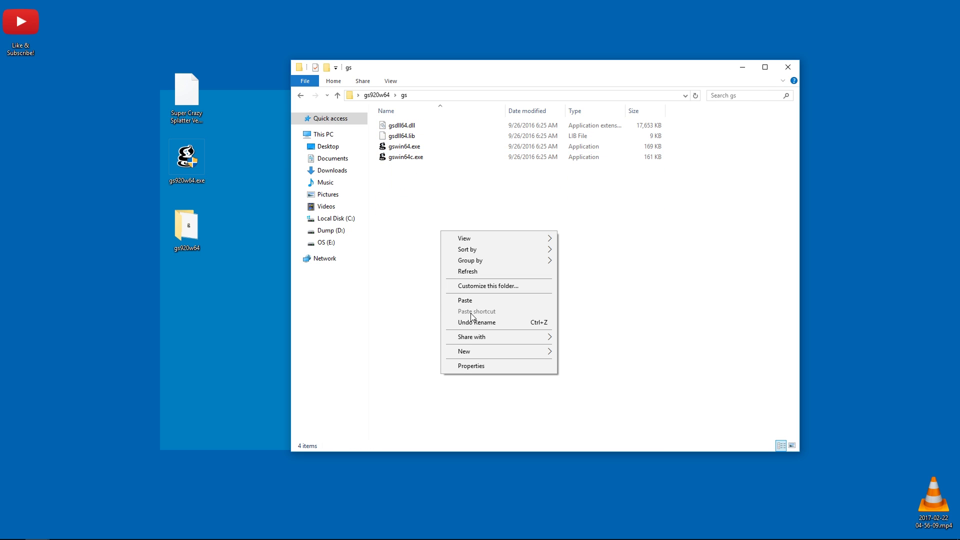
pyautogui.click(475, 300)
# - Permanently delete the eight items in gs920w64 other than the gs folder
pyautogui.press('BackSpace')
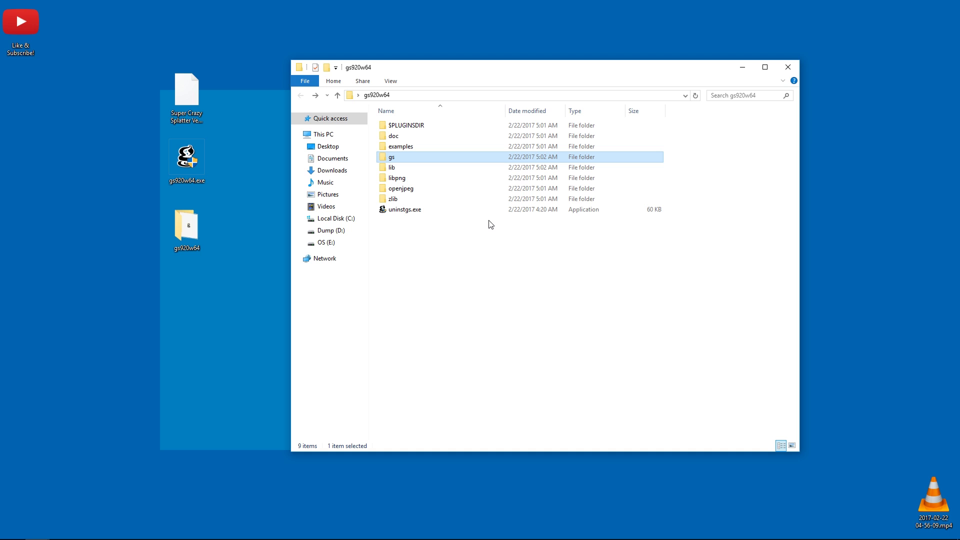
pyautogui.hotkey('ctrl', 'a')
pyautogui.keyDown('ctrl'); pyautogui.click(400, 159); pyautogui.keyUp('ctrl')
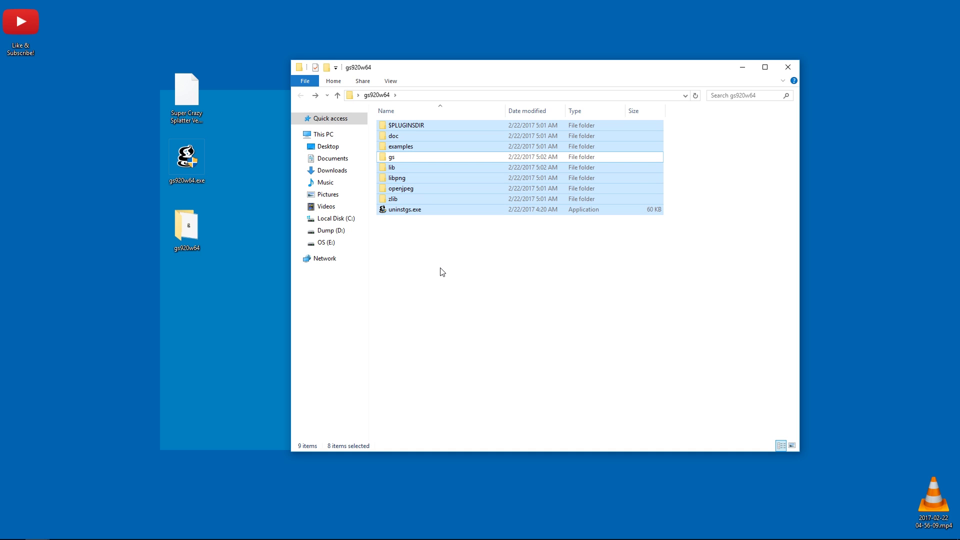
pyautogui.hotkey('shift', 'Delete')
pyautogui.press('Return')
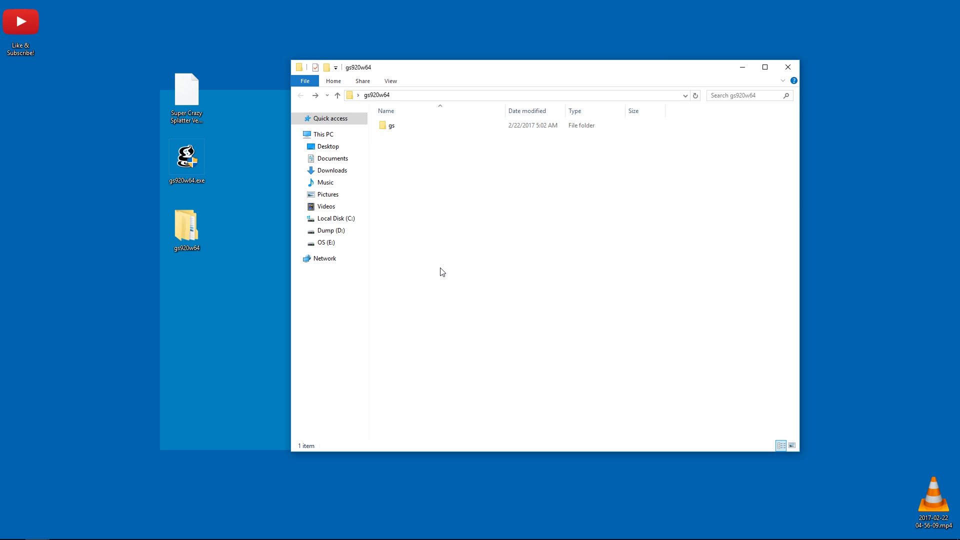
# - Move the gs folder onto the C: drive
pyautogui.click(391, 127)
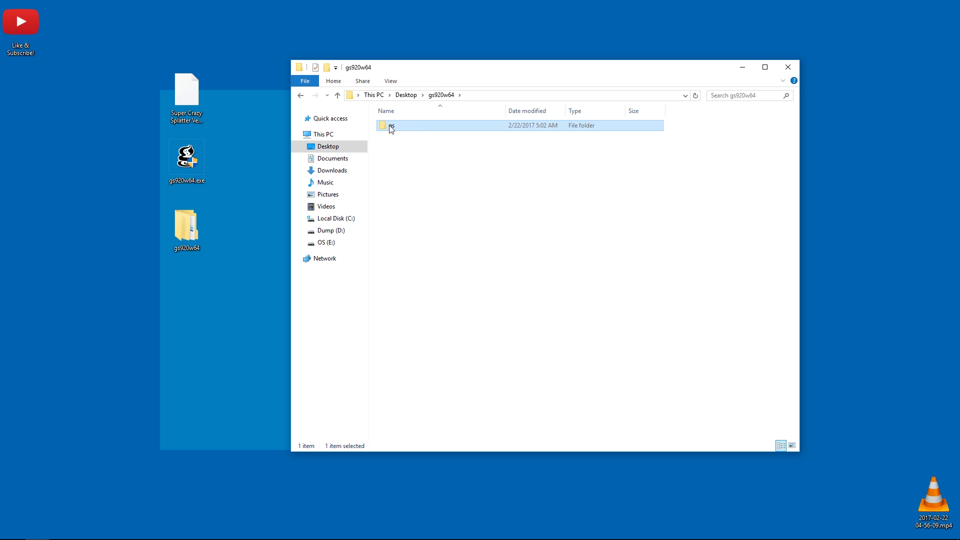
pyautogui.moveTo(391, 127); pyautogui.dragTo(348, 223)
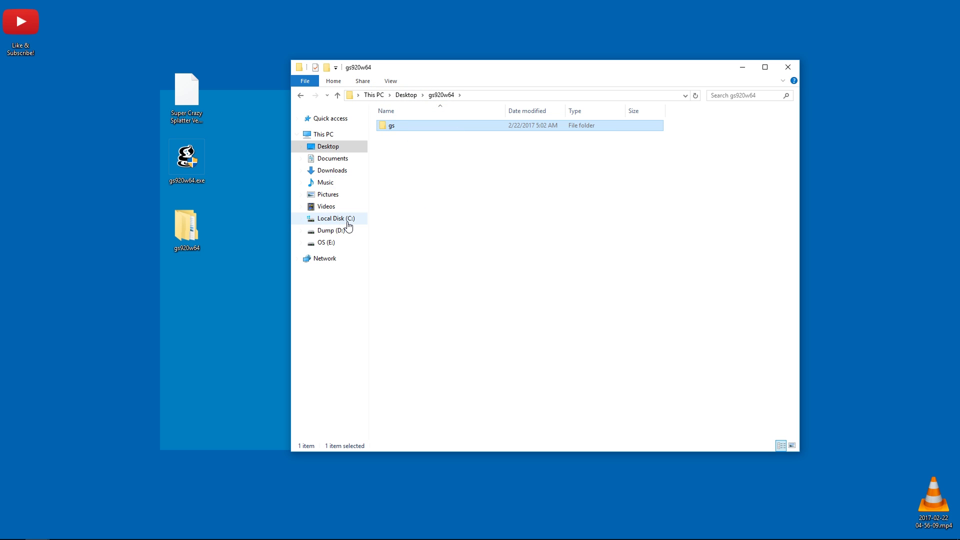
pyautogui.click(186, 227)
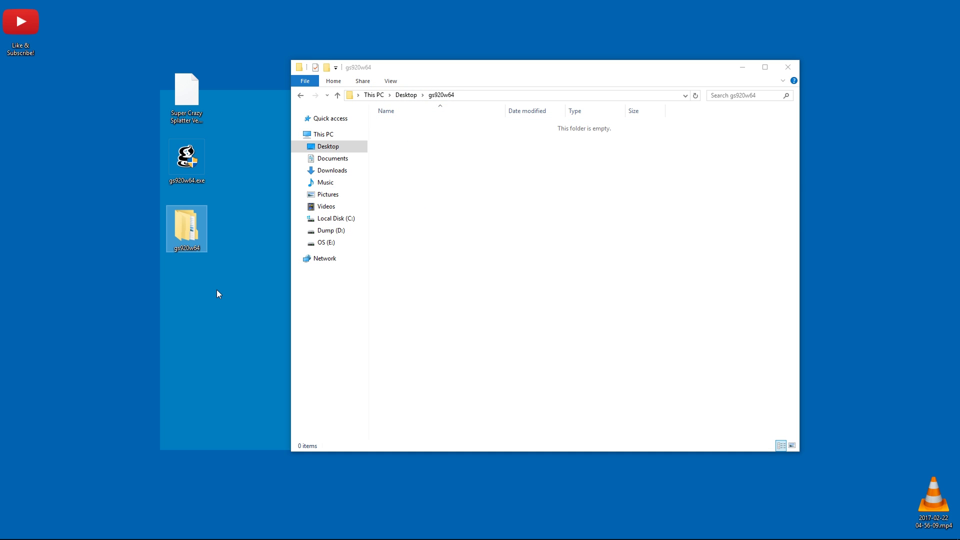
# - Search Start for 'environment' and open the system environment variables settings
pyautogui.click(196, 319)
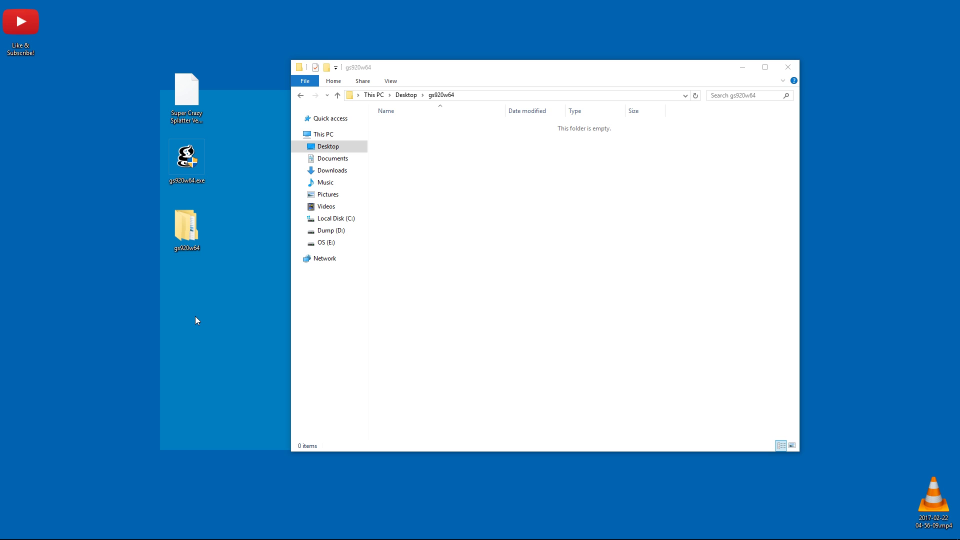
pyautogui.press('super')
pyautogui.write('environment')
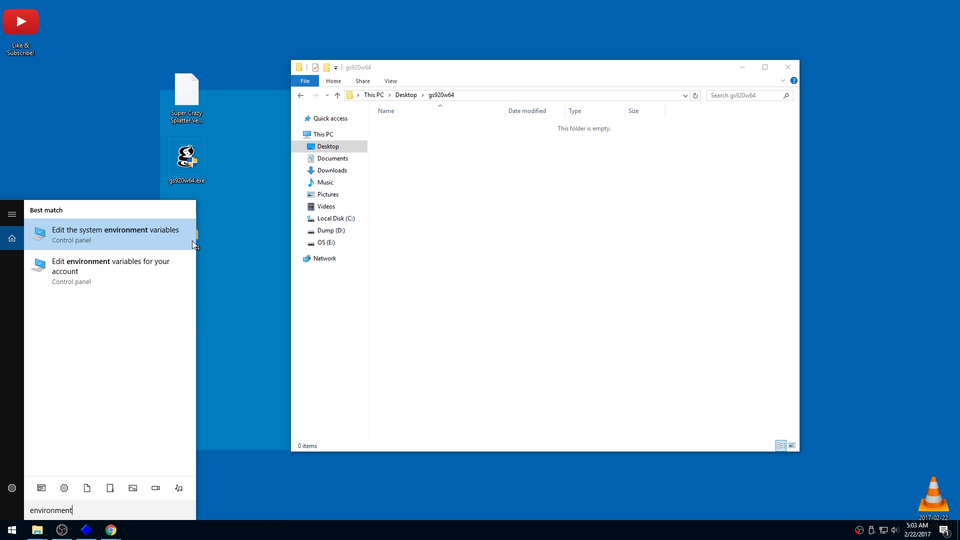
pyautogui.click(125, 234)
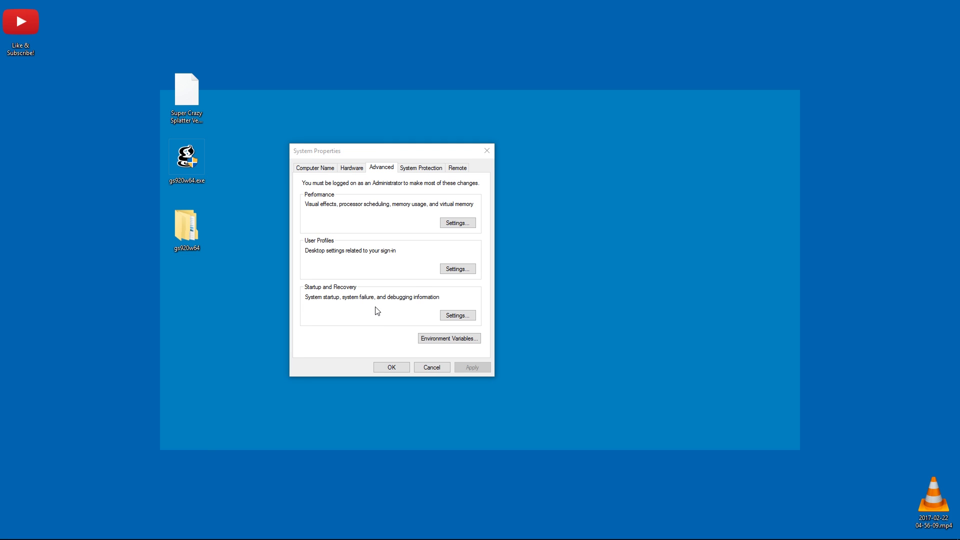
# - Run systempropertiesadvanced from the Win+R prompt
pyautogui.press('super+r')
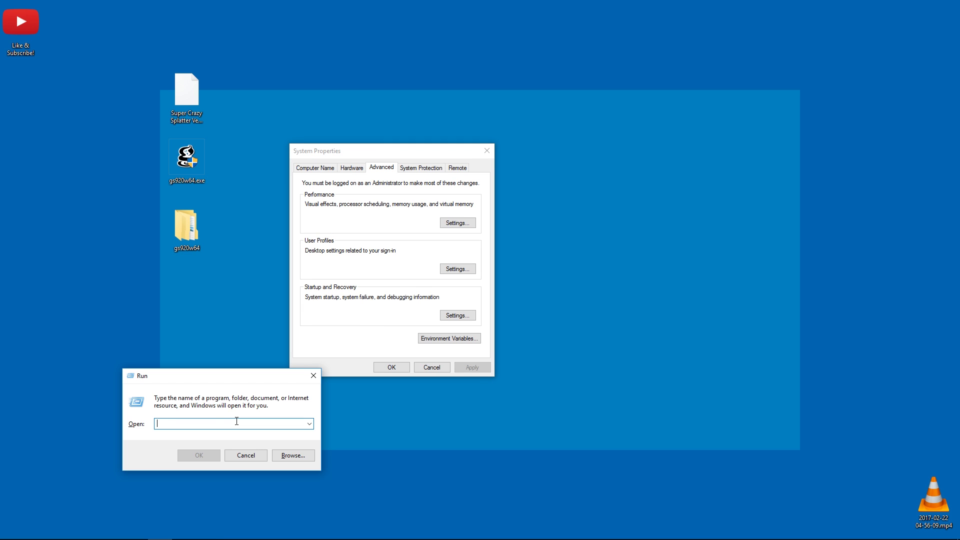
pyautogui.write('systemproperti')
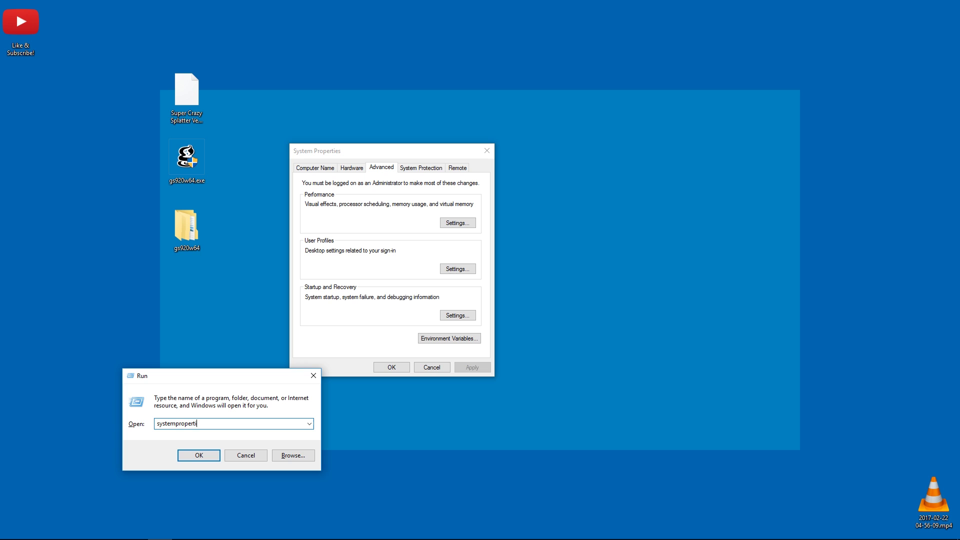
pyautogui.write('esadvanced')
pyautogui.press('Return')
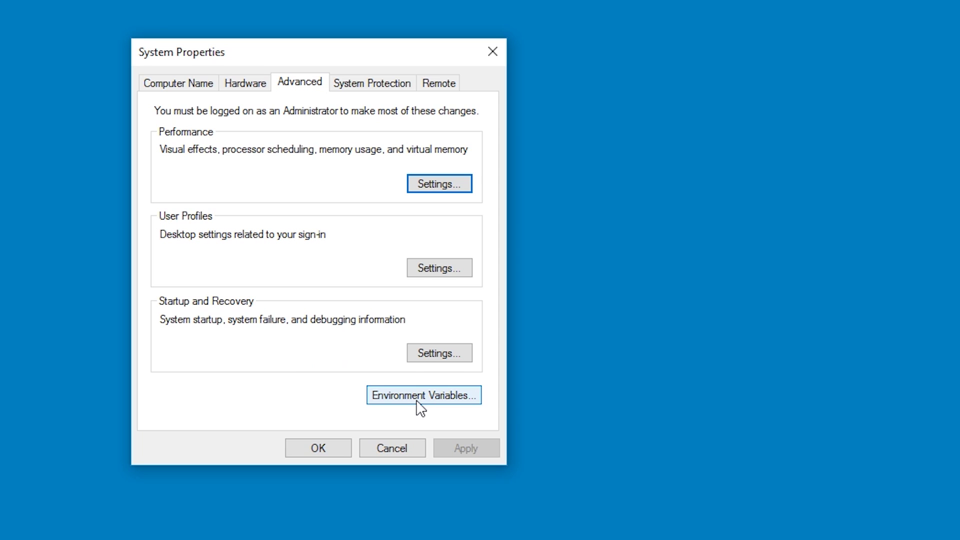
# - Open Environment Variables and start editing the system Path variable
pyautogui.click(423, 401)
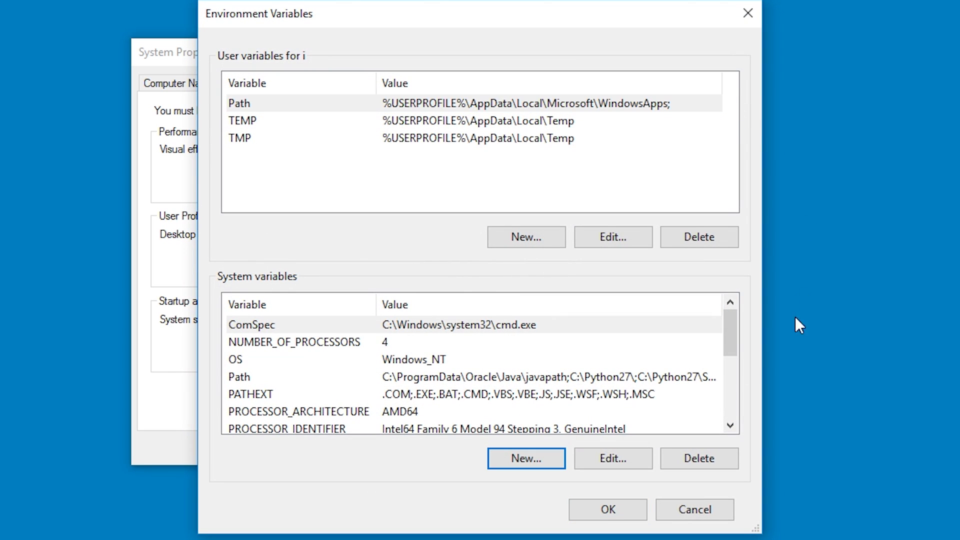
pyautogui.click(253, 361)
pyautogui.click(252, 379)
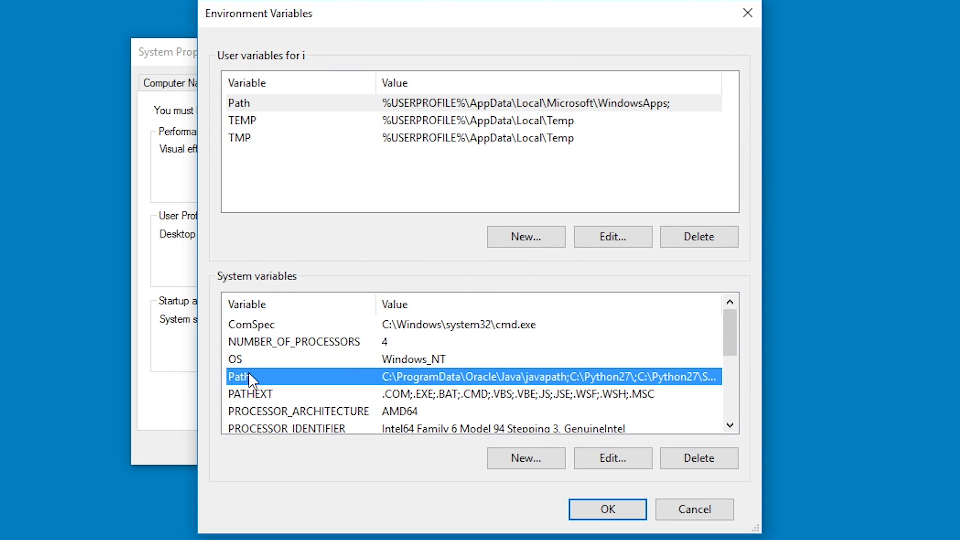
pyautogui.click(614, 457)
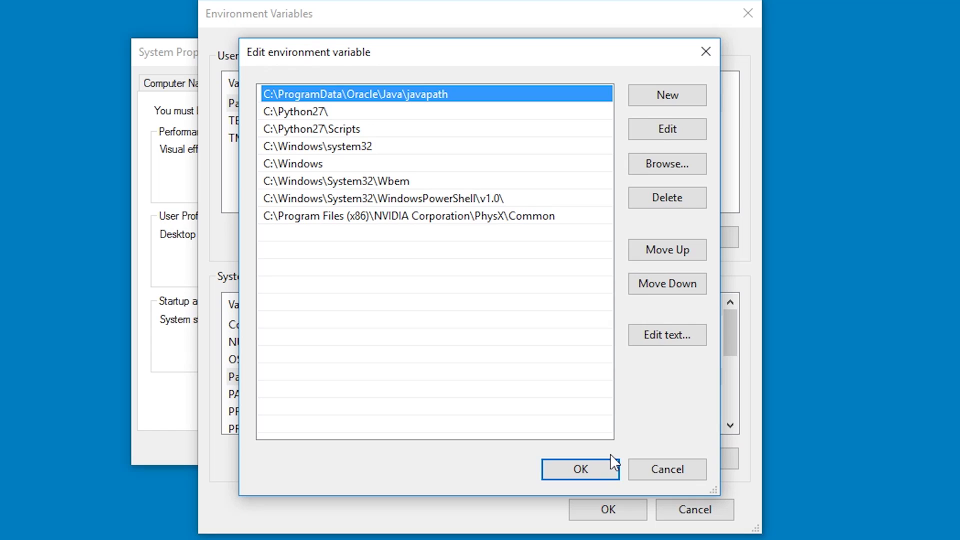
# - Append ;C:\gs to Path in the single-line editor, then close it without saving
pyautogui.click(659, 343)
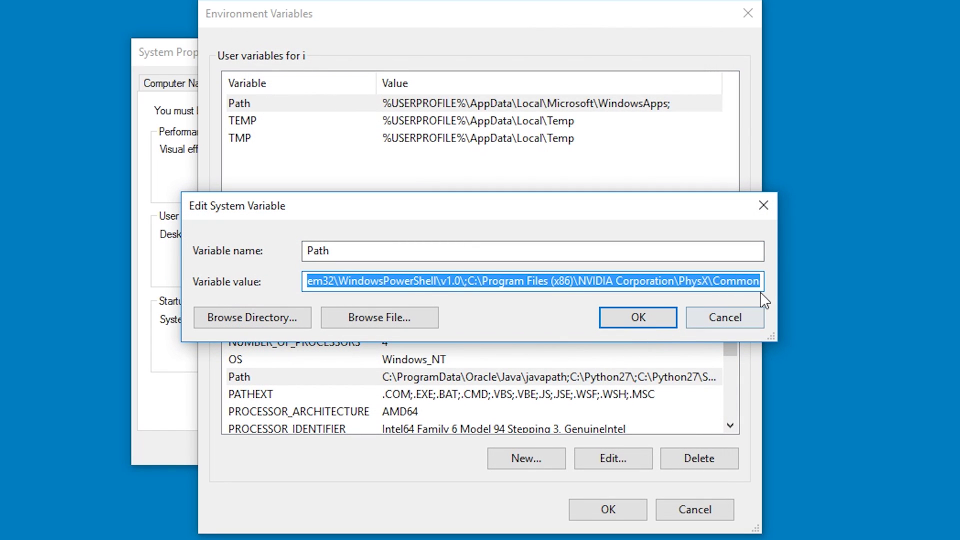
pyautogui.click(747, 282)
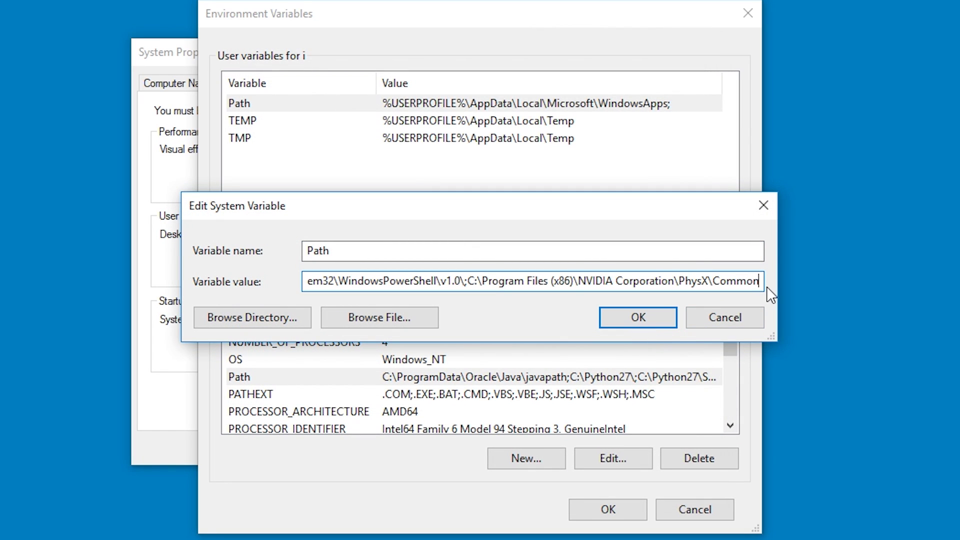
pyautogui.press('End')
pyautogui.write(';C:\\')
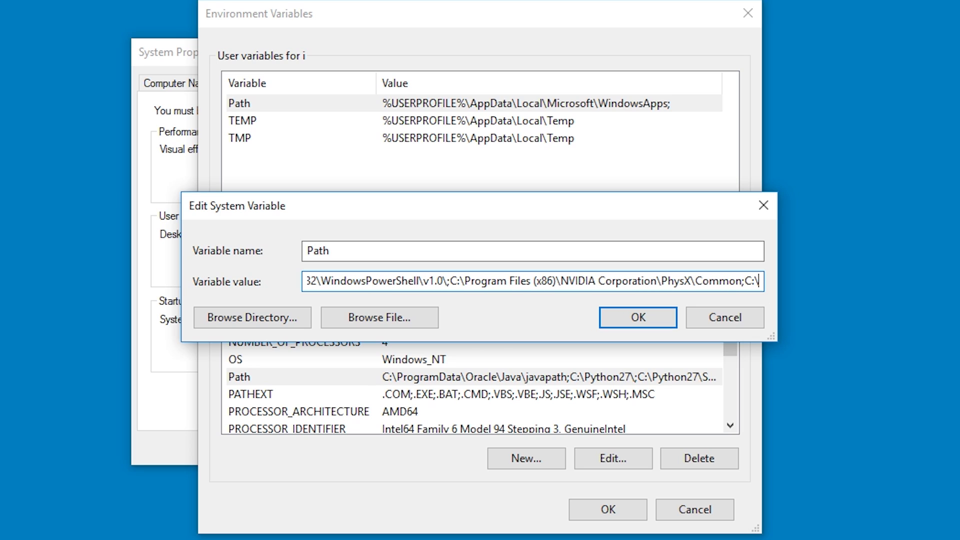
pyautogui.write('gs')
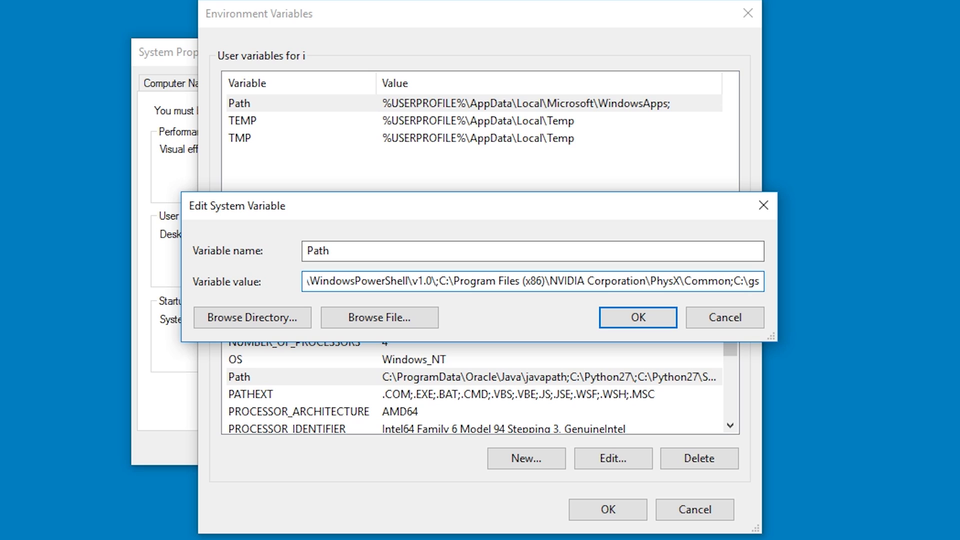
pyautogui.click(760, 206)
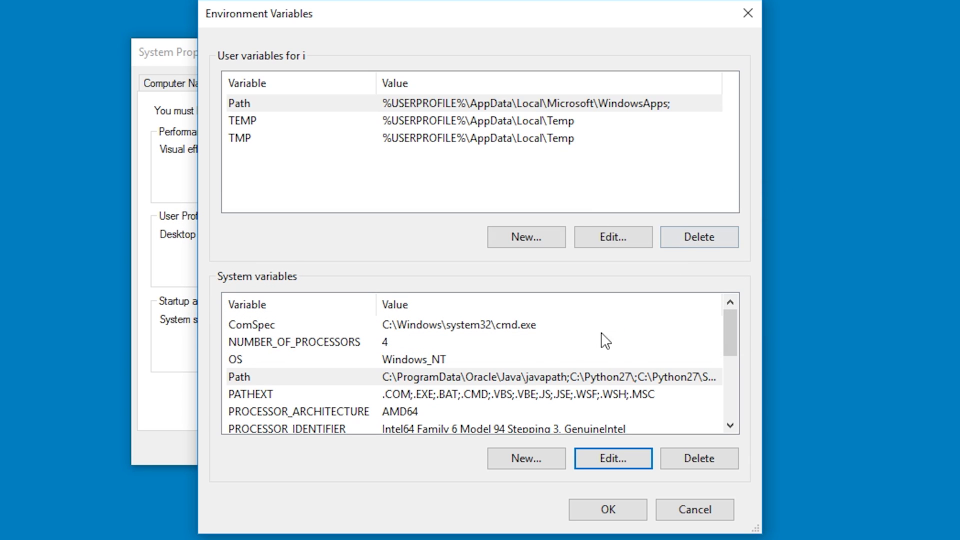
# - Add C:\gs as a new entry in the system Path list and confirm both dialogs with OK
pyautogui.click(625, 458)
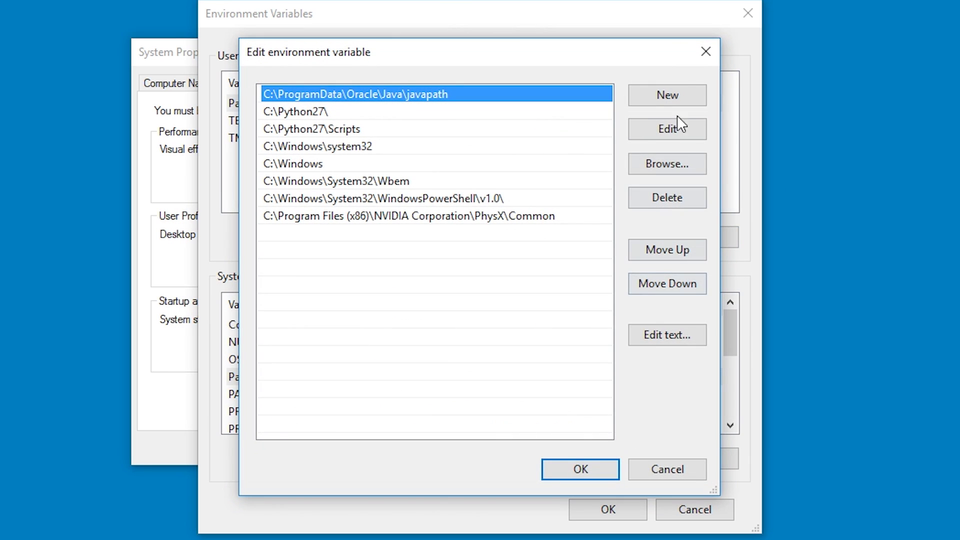
pyautogui.click(655, 94)
pyautogui.write('c')
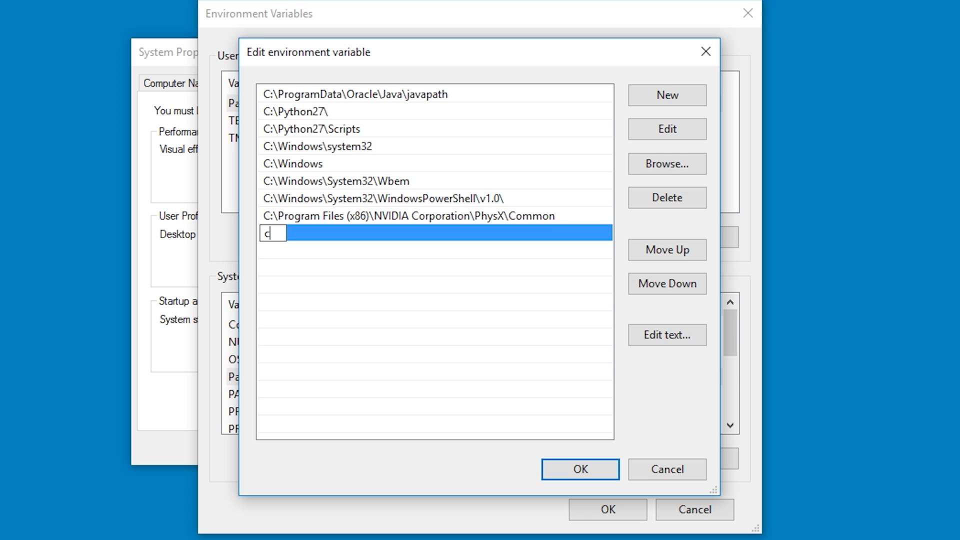
pyautogui.press('BackSpace')
pyautogui.write('C:\\gs')
pyautogui.press('Return')
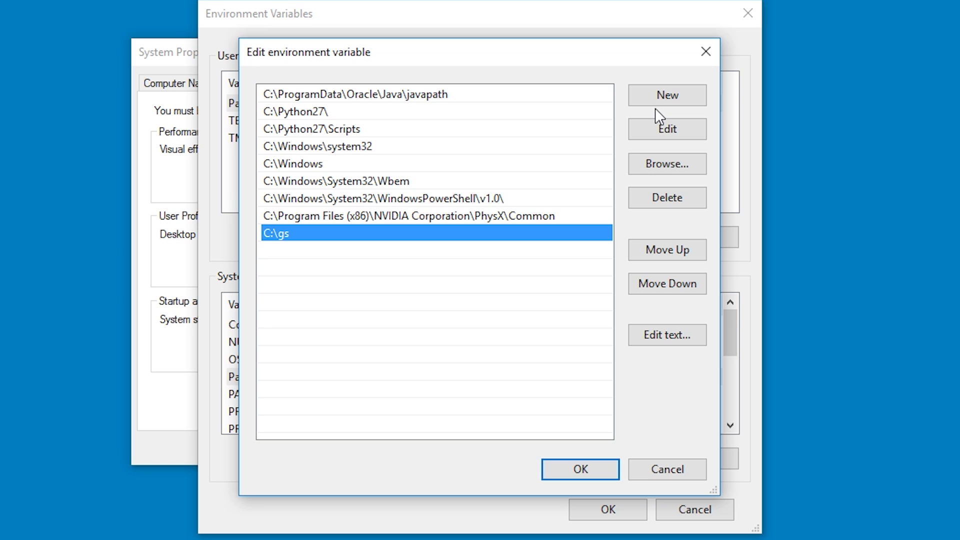
pyautogui.click(581, 469)
pyautogui.click(595, 510)
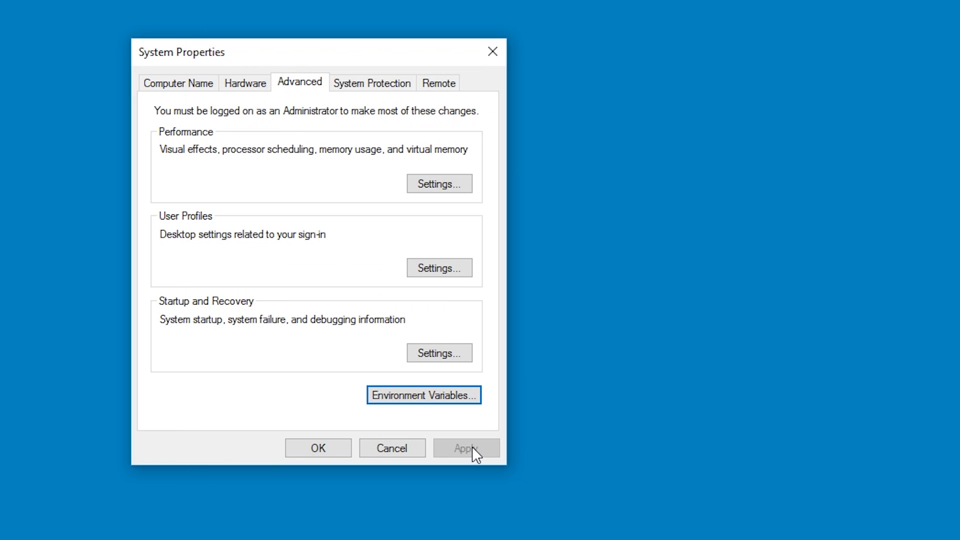
# - Close System Properties and open the splatter EPS in Inkscape with the default import settings
pyautogui.click(313, 450)
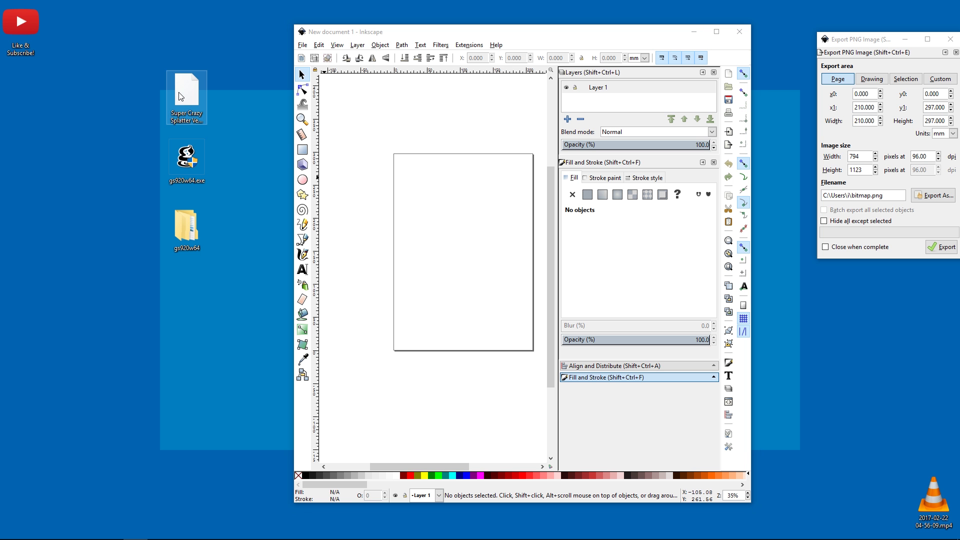
pyautogui.doubleClick(174, 101)
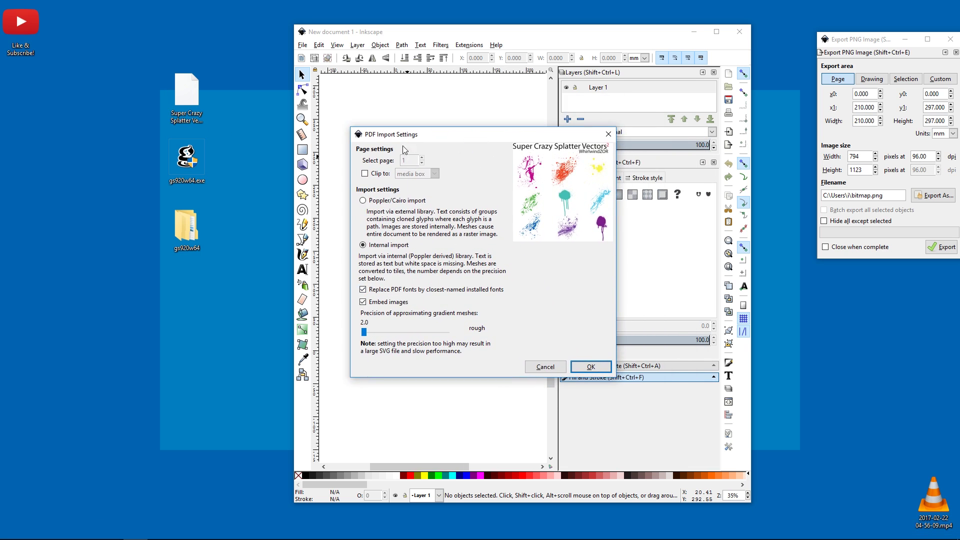
pyautogui.click(582, 370)
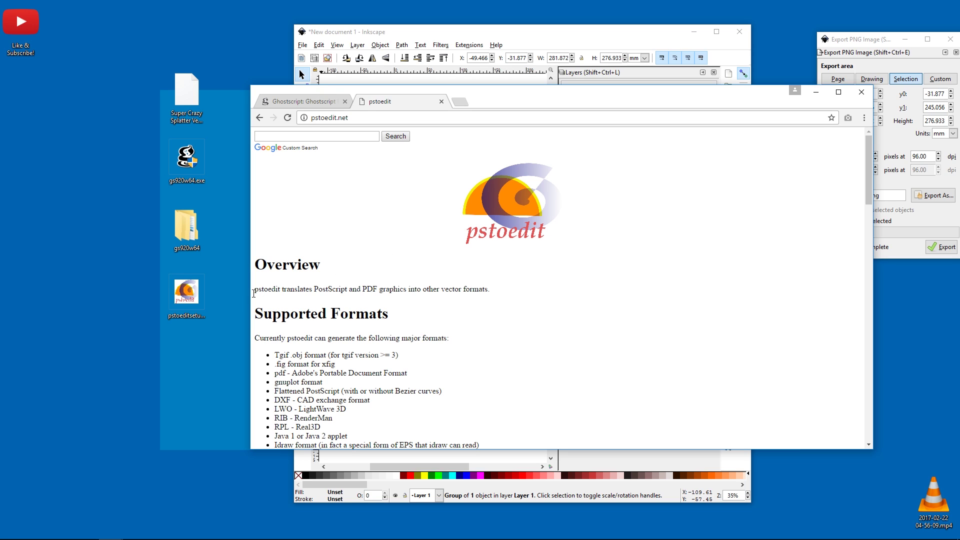
# - Install pstoedit from its setup file and open a command window in the pstoedit folder
pyautogui.click(184, 304)
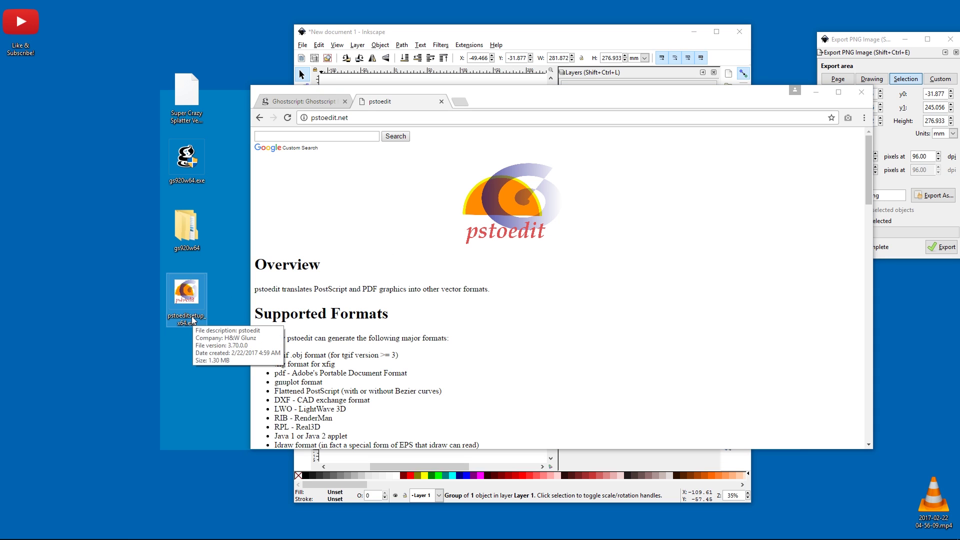
pyautogui.doubleClick(192, 320)
pyautogui.click(504, 285)
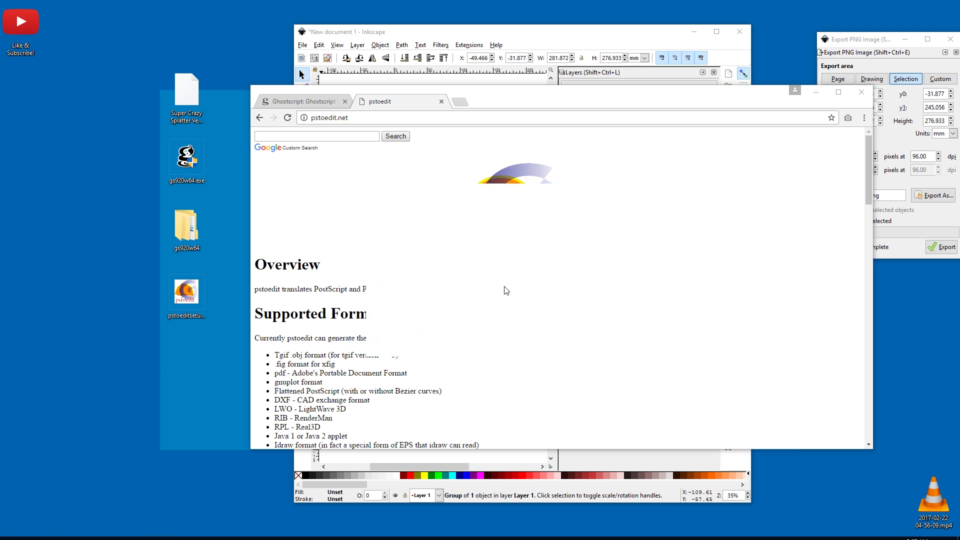
pyautogui.click(424, 339)
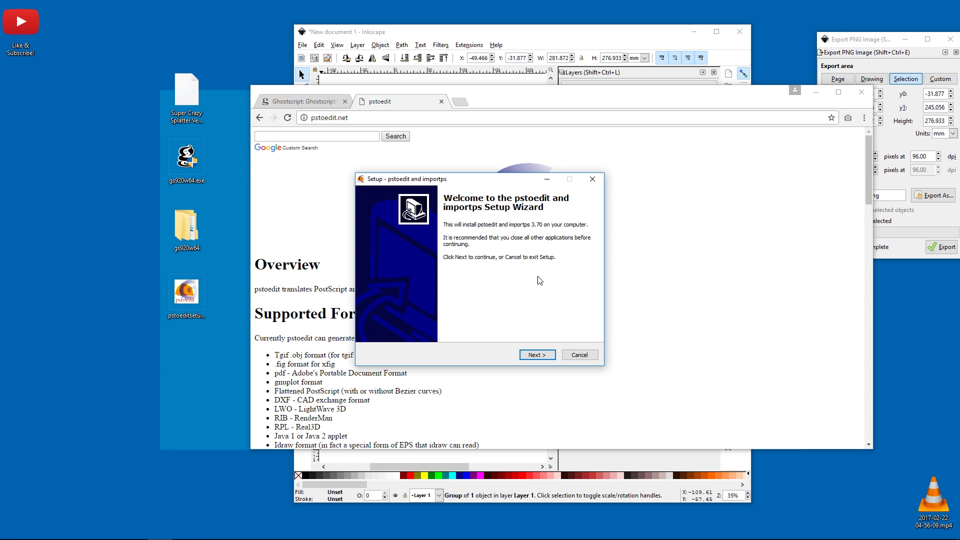
pyautogui.click(538, 354)
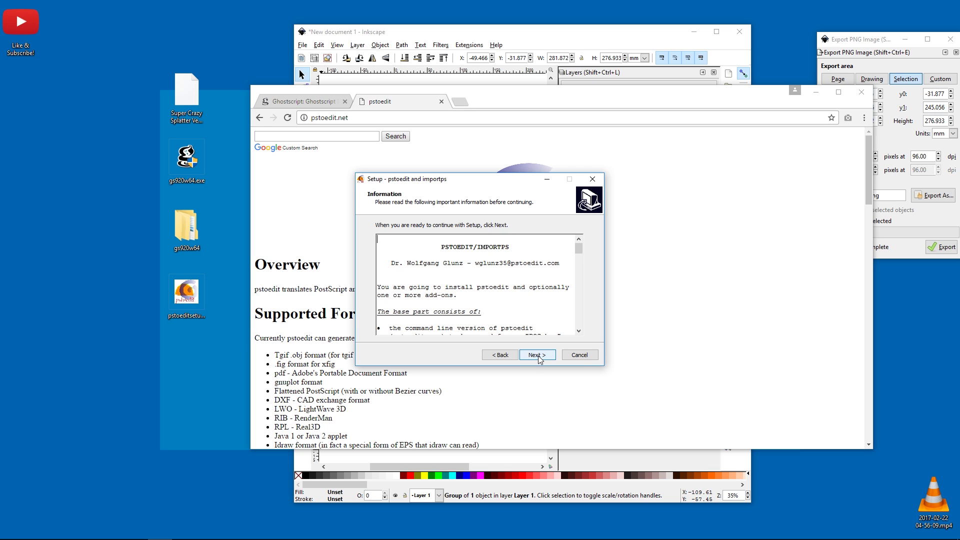
pyautogui.click(536, 356)
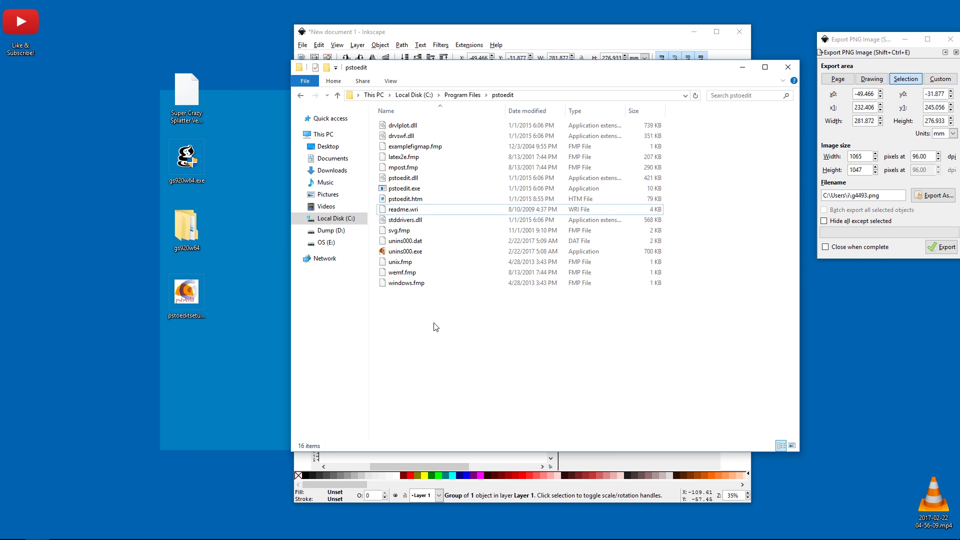
pyautogui.rightClick(434, 307)
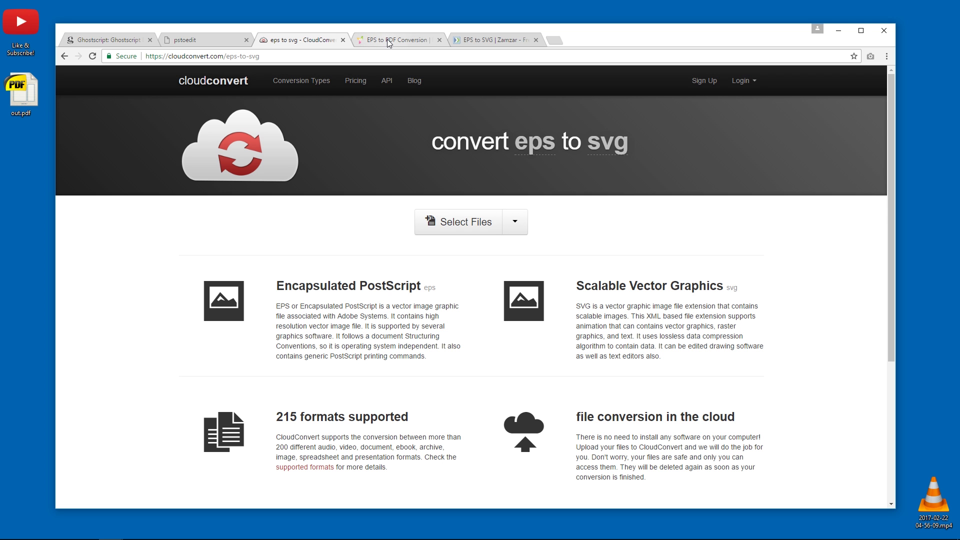
# - Compare the PDFaid, Zamzar and CloudConvert converter tabs, finishing on CloudConvert's EPS-to-SVG conversion
pyautogui.click(390, 44)
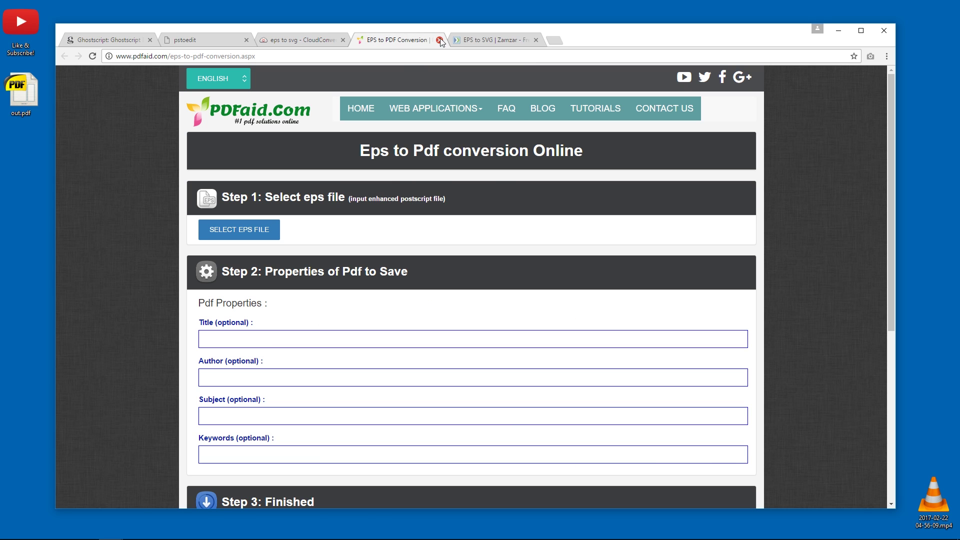
pyautogui.click(468, 43)
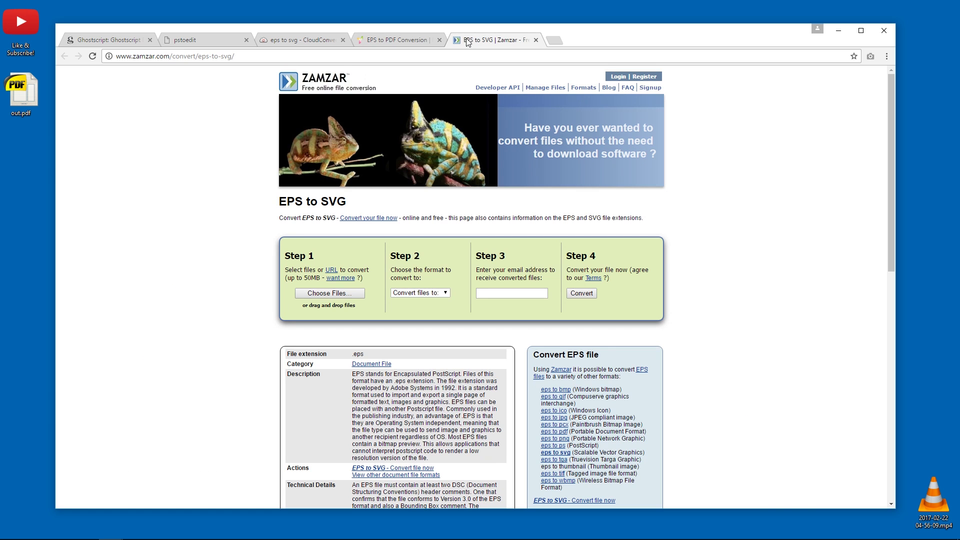
pyautogui.click(313, 38)
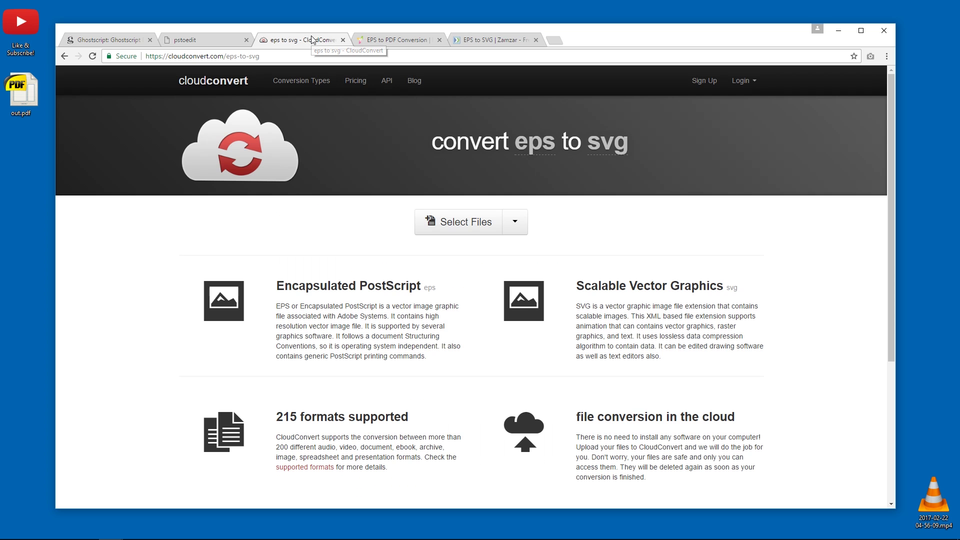
pyautogui.click(388, 38)
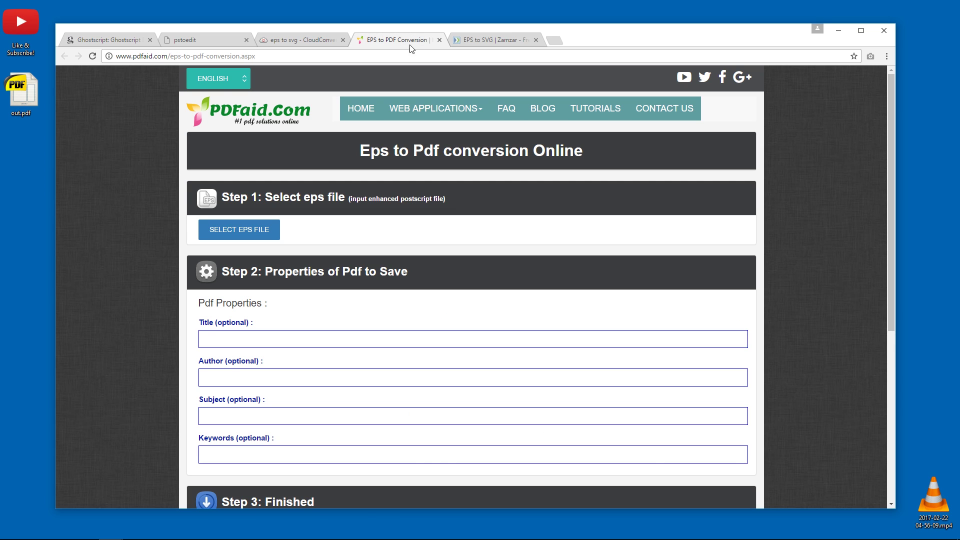
pyautogui.click(479, 40)
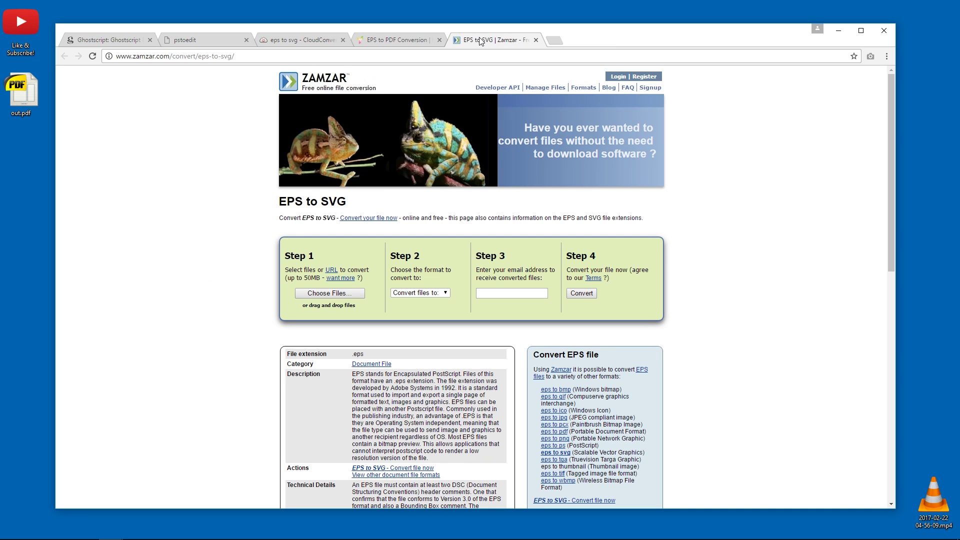
pyautogui.click(412, 38)
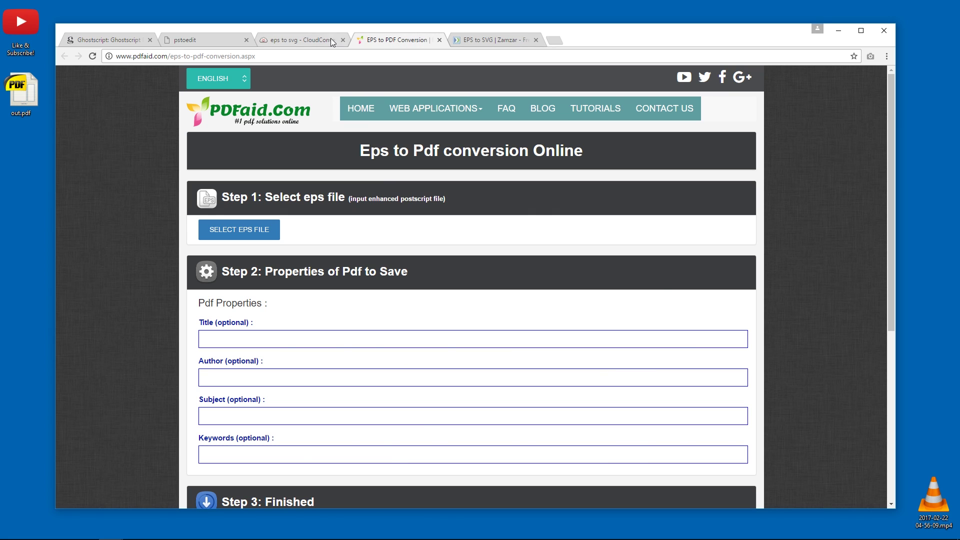
pyautogui.click(302, 41)
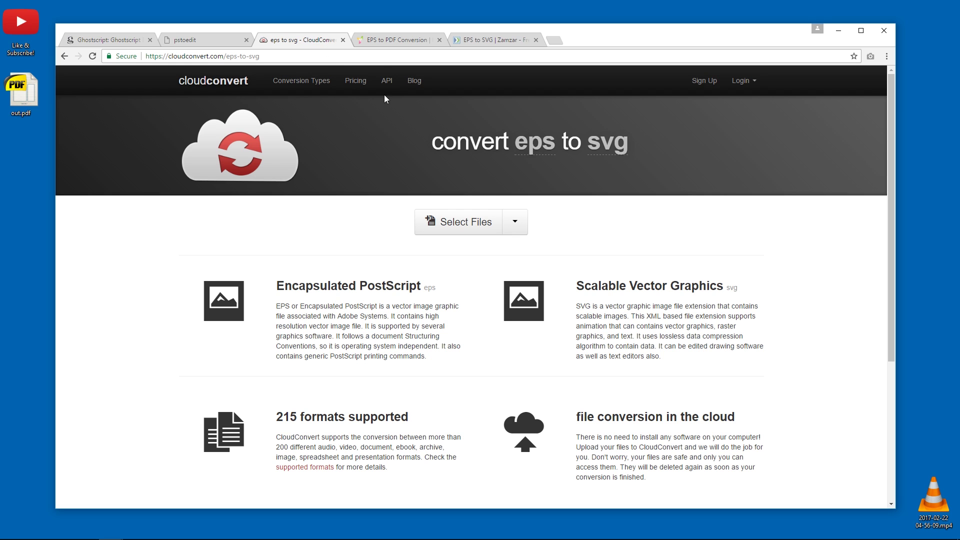
pyautogui.click(383, 43)
pyautogui.click(498, 41)
pyautogui.click(300, 40)
pyautogui.click(384, 43)
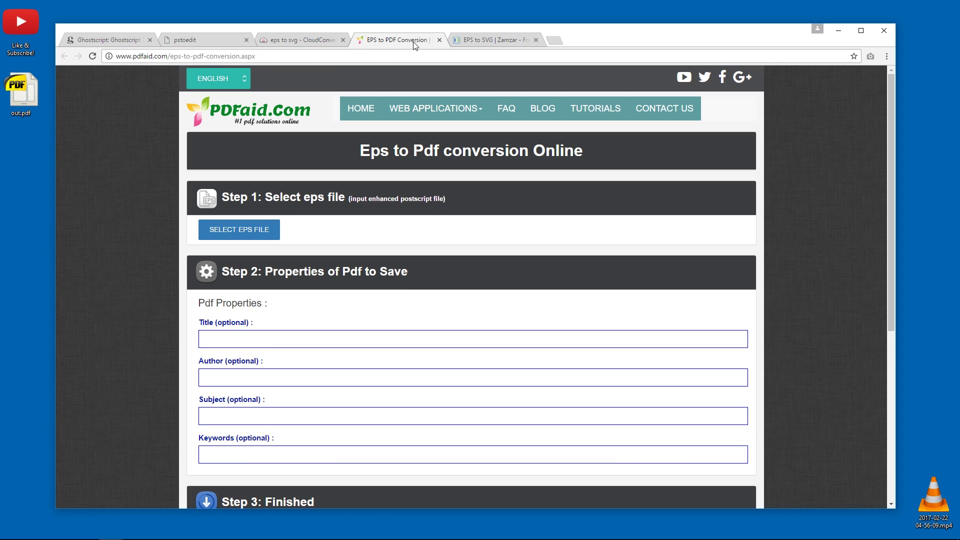
pyautogui.click(469, 41)
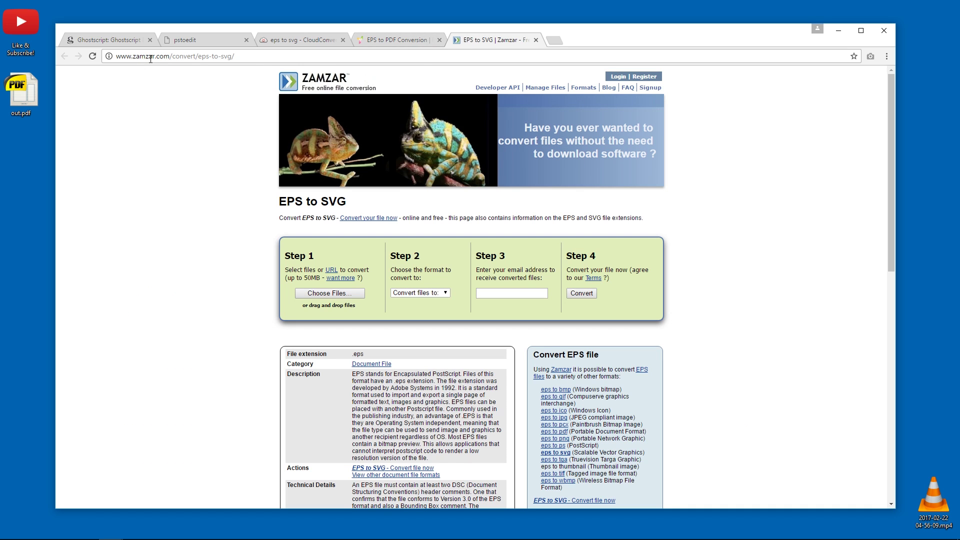
pyautogui.click(283, 43)
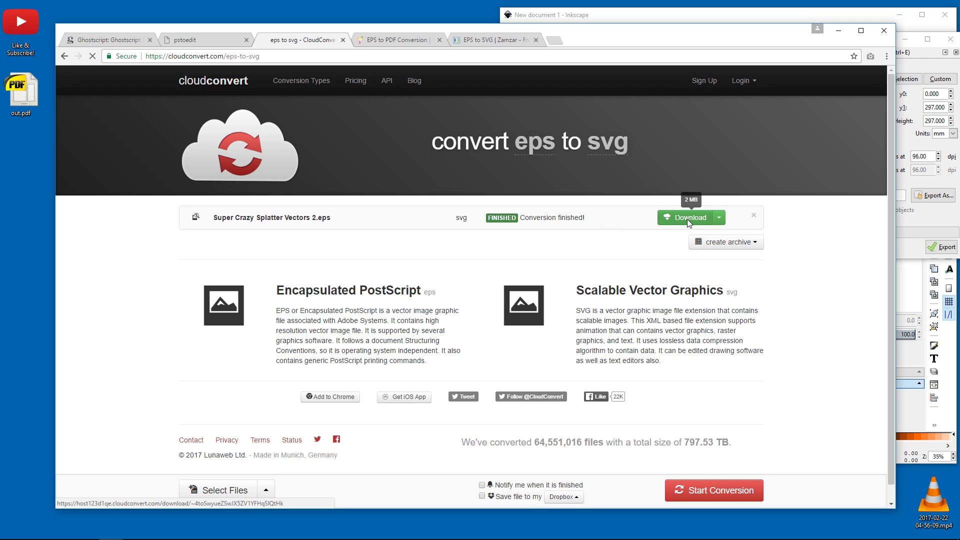
# - Download CloudConvert's splatter SVG and move the splatter artwork right onto the Inkscape page
pyautogui.click(687, 218)
pyautogui.hotkey('alt', 'Tab')
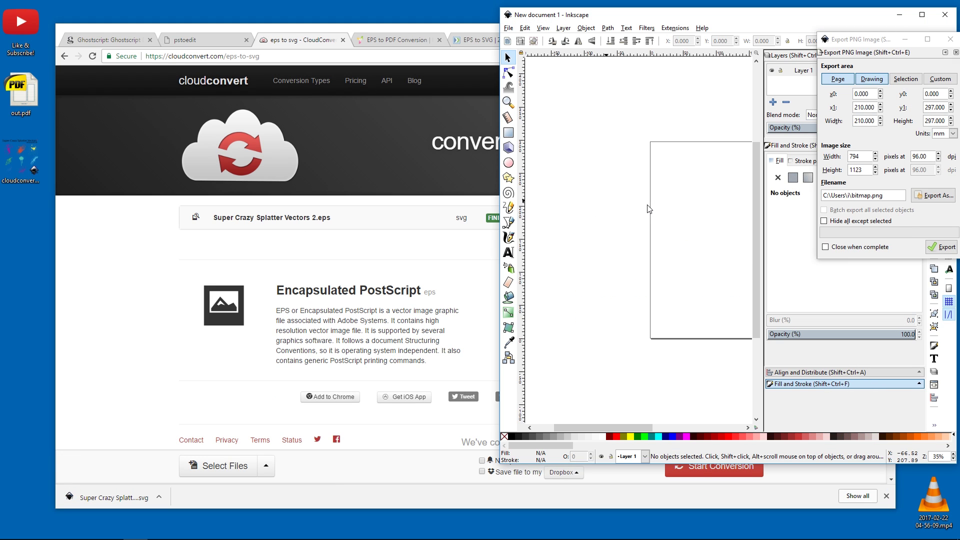
pyautogui.moveTo(544, 163); pyautogui.dragTo(572, 162)
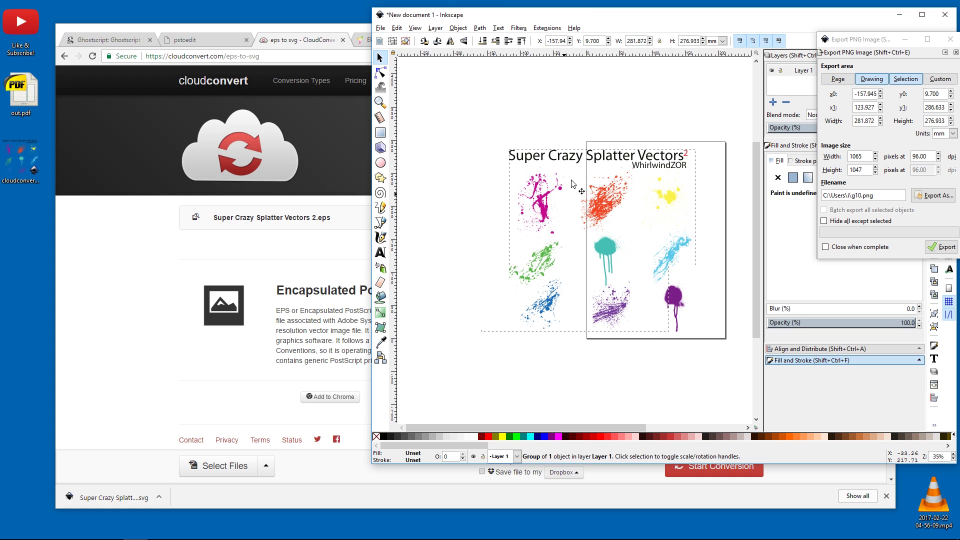
pyautogui.click(578, 103)
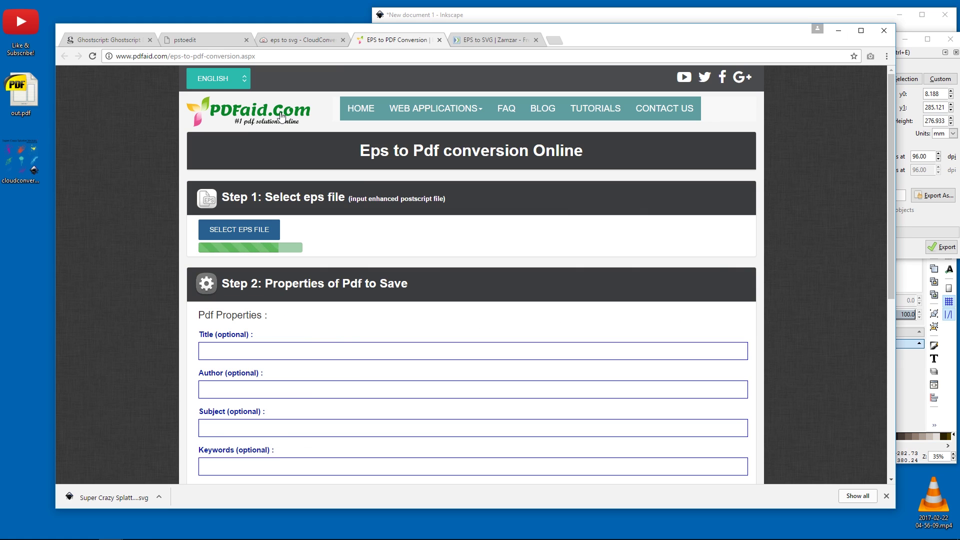
# - Try generating a PDF from the EPS on PDFaid, then dismiss the error and close that tab
pyautogui.scroll(-4, 353, 188)
pyautogui.click(248, 322)
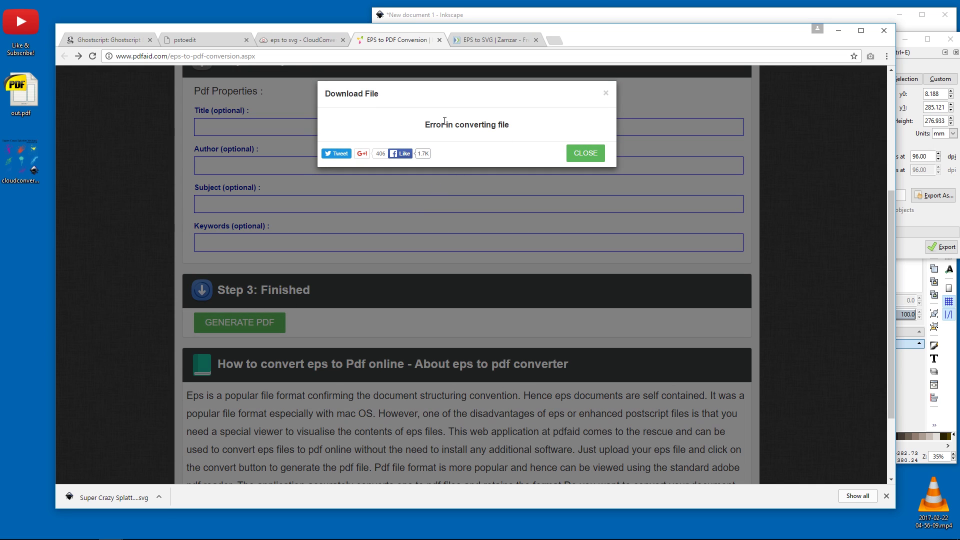
pyautogui.click(578, 153)
pyautogui.middleClick(407, 47)
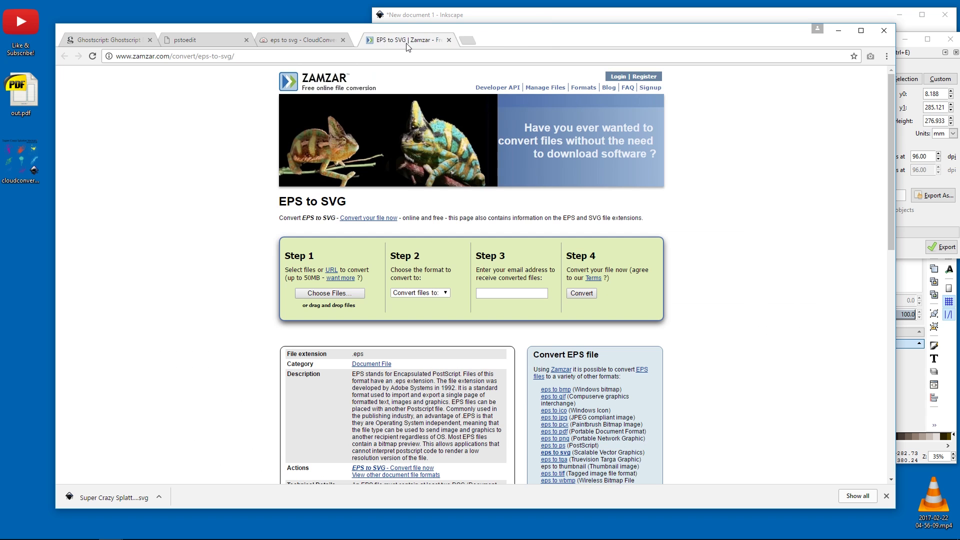
# - Upload the EPS to Zamzar and check the temporary inbox, then close the Zamzar and mail tabs
pyautogui.click(342, 295)
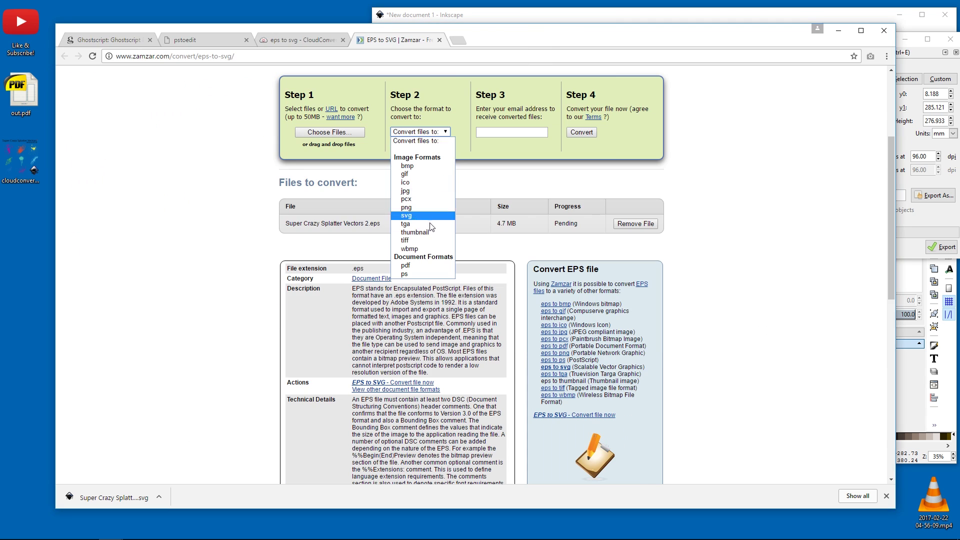
pyautogui.click(426, 266)
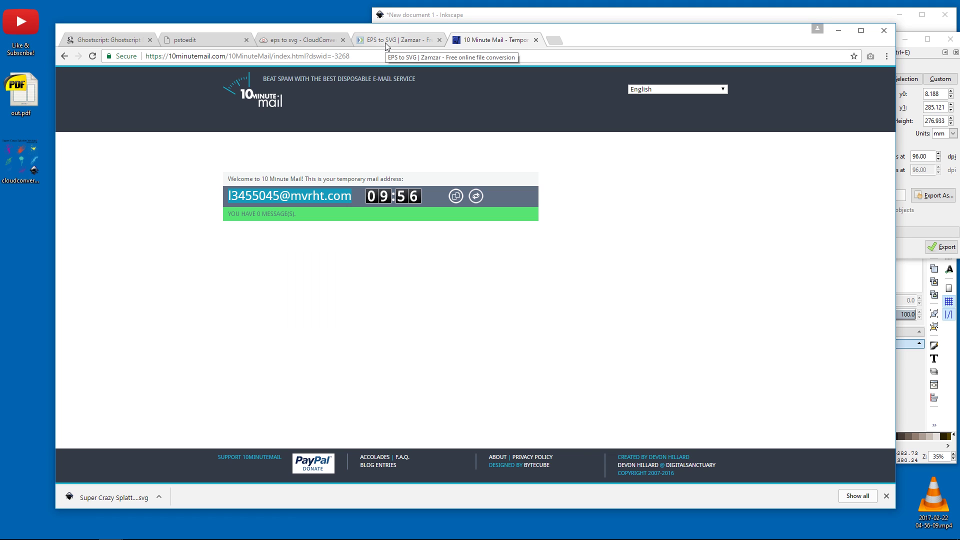
pyautogui.click(389, 41)
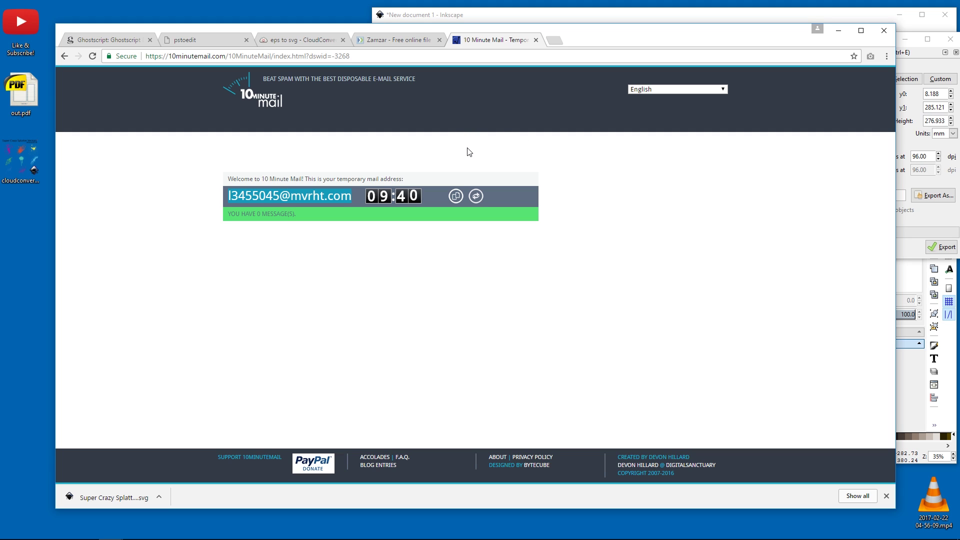
pyautogui.click(408, 37)
pyautogui.hotkey('ctrl', 'w')
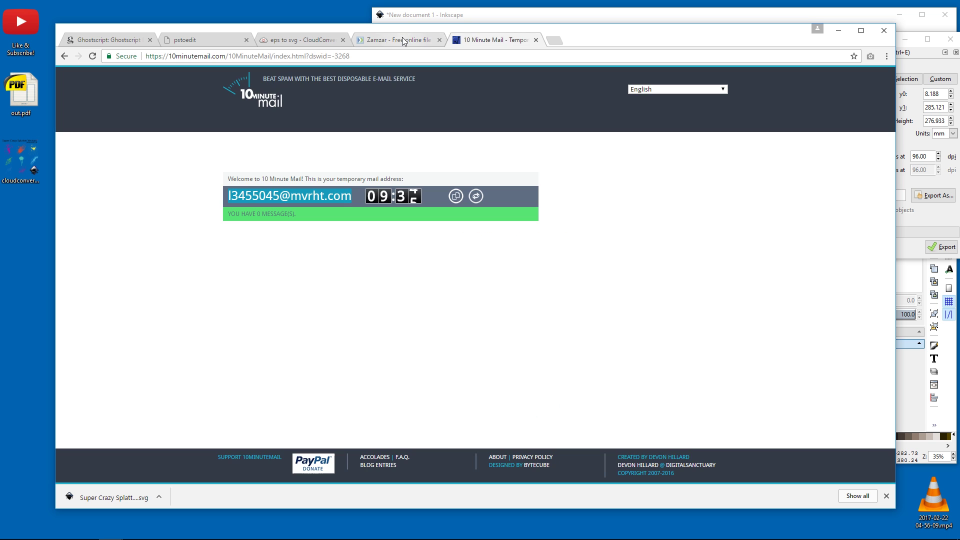
pyautogui.hotkey('ctrl', 'w')
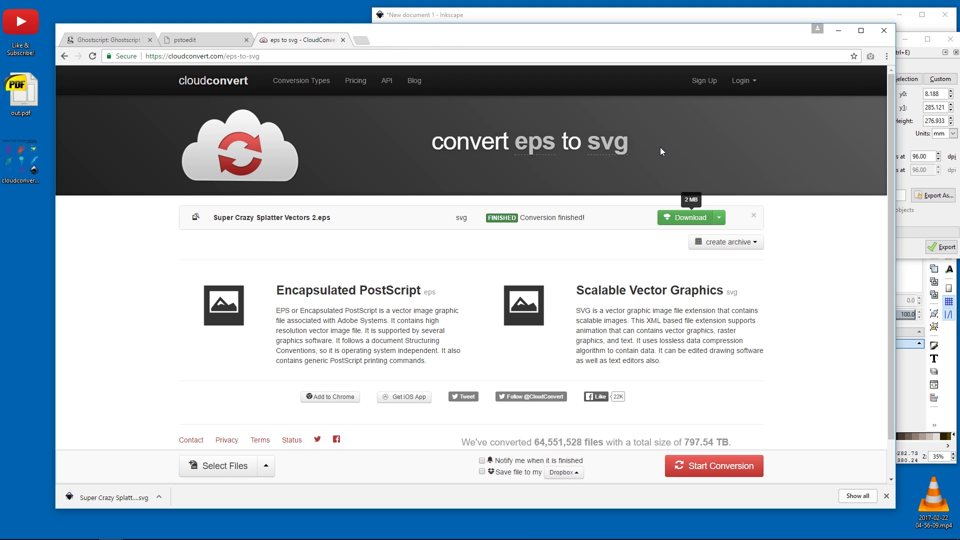
# - Bring Inkscape forward and import the splatter EPS from the desktop with default PDF import settings
pyautogui.hotkey('alt', 'F4')
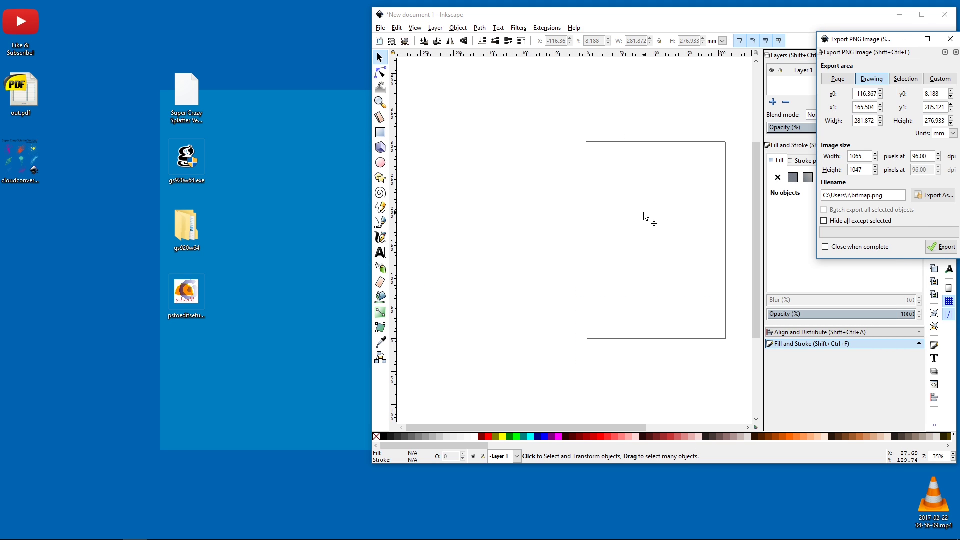
pyautogui.moveTo(666, 214); pyautogui.dragTo(548, 195)
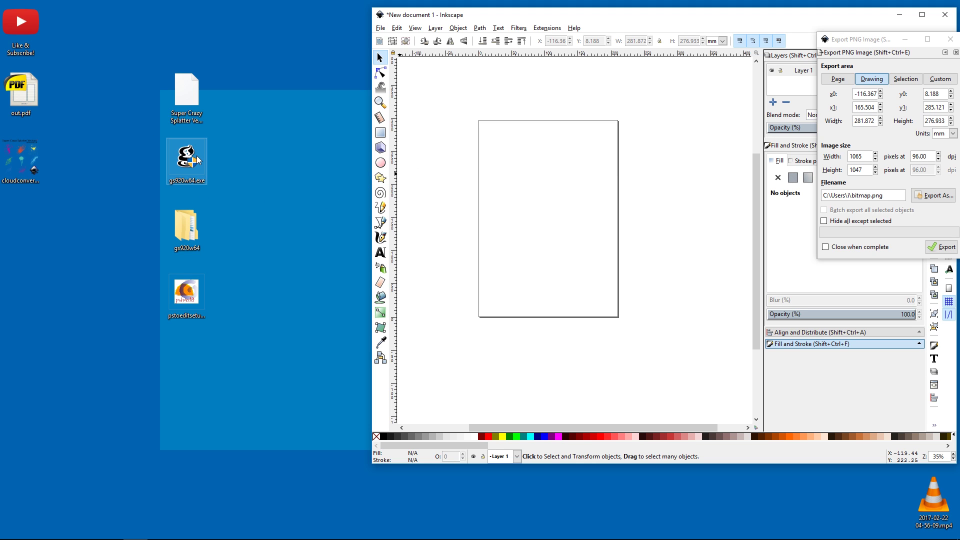
pyautogui.moveTo(186, 98); pyautogui.dragTo(700, 215)
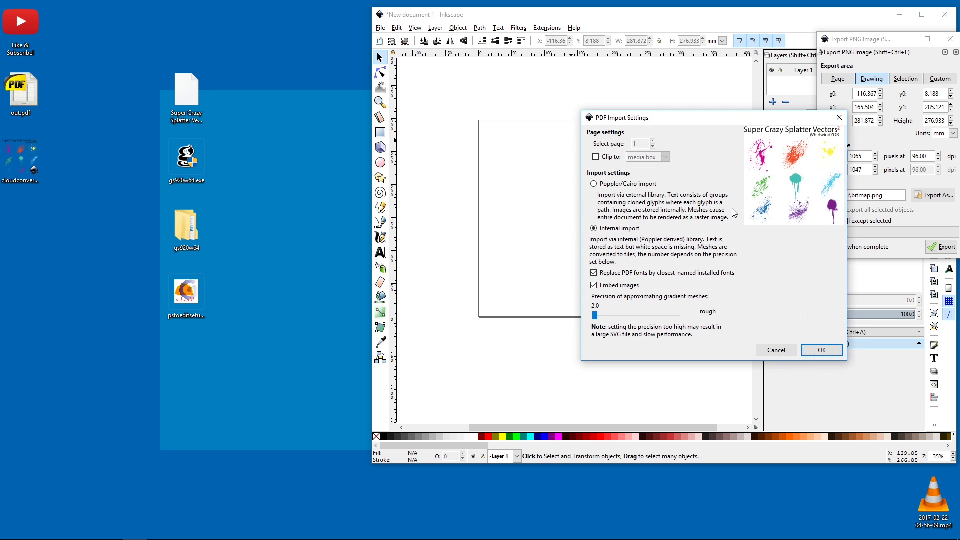
pyautogui.click(814, 351)
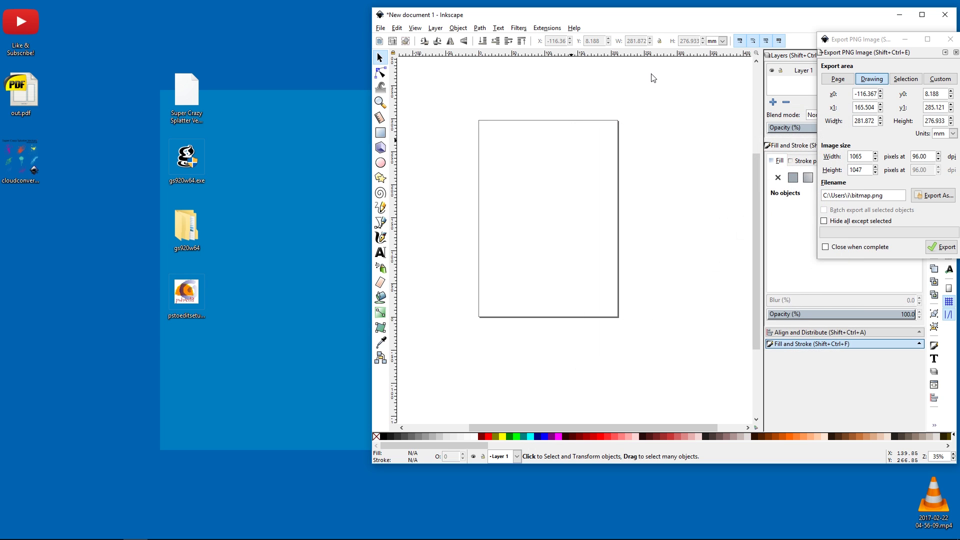